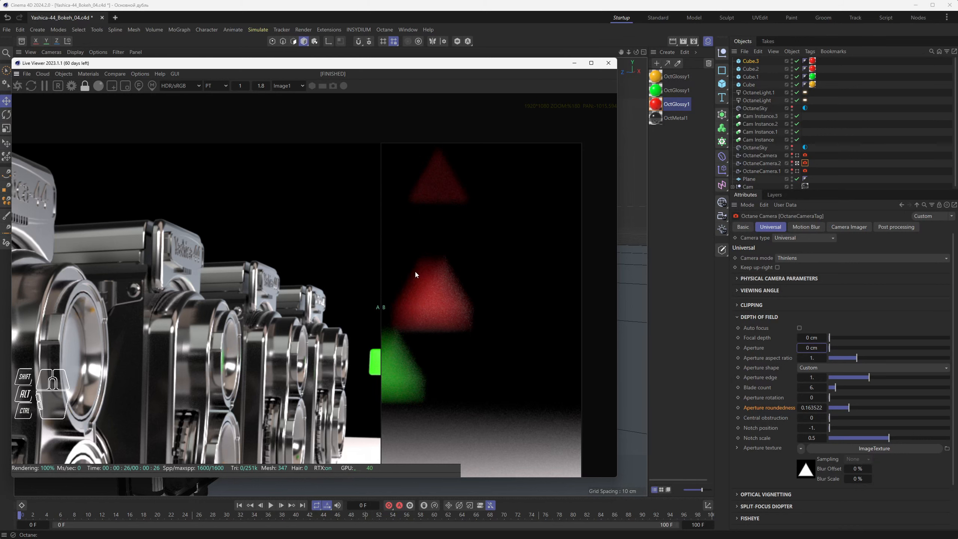
- Slide the A/B divider across the render to compare the sharp and triangular-bokeh versions around the cubes and cameras
drag(382, 271, 155, 247)
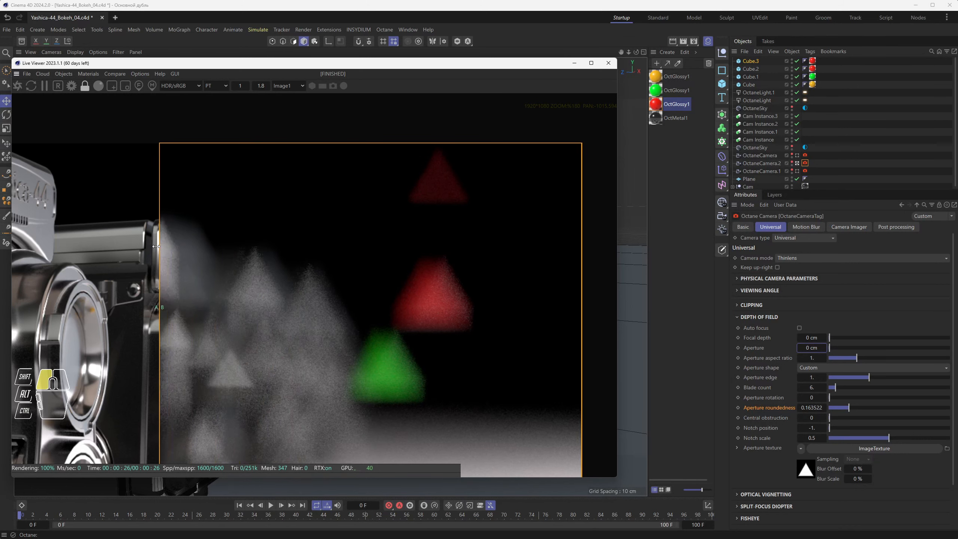
scroll(400, 239, down, 5)
scroll(412, 213, down, 3)
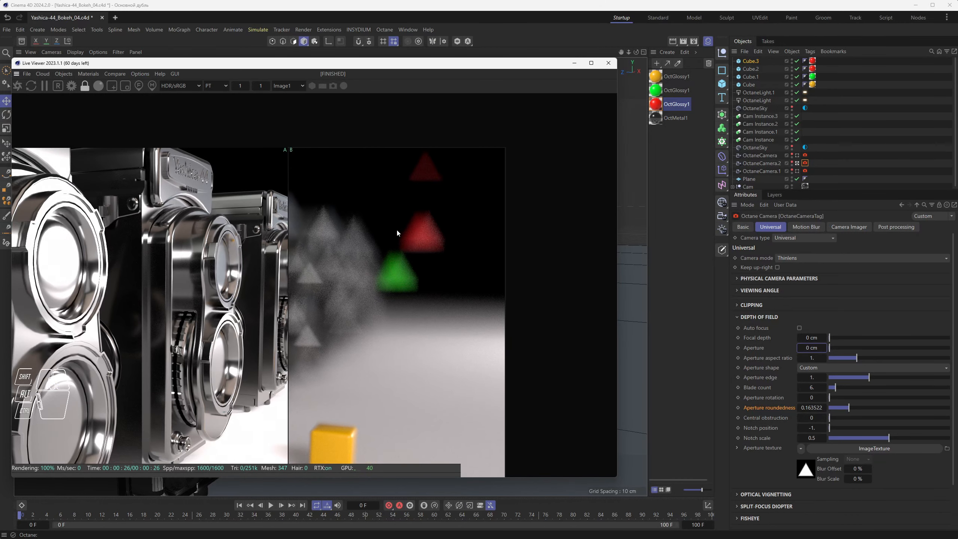
middle_drag(397, 229, 446, 210)
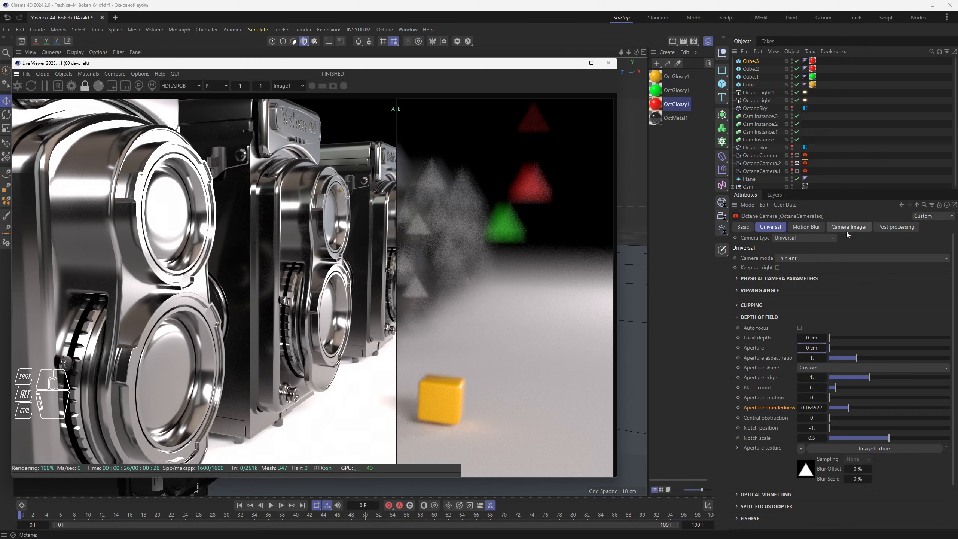
- Show the Octane camera tag settings of OctaneCamera.2 and disable the A/B comparison in the Live Viewer
click(766, 164)
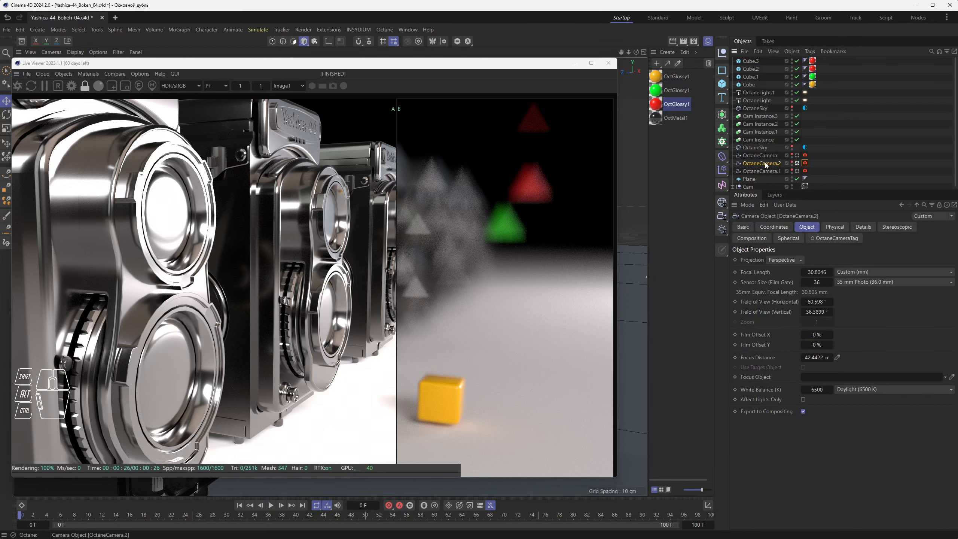
click(805, 164)
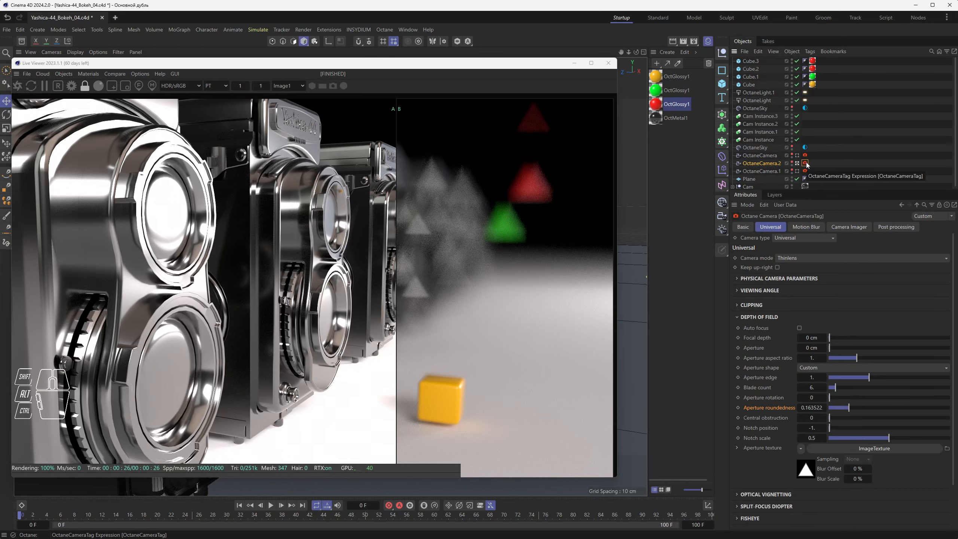
click(115, 74)
mouse_move(88, 74)
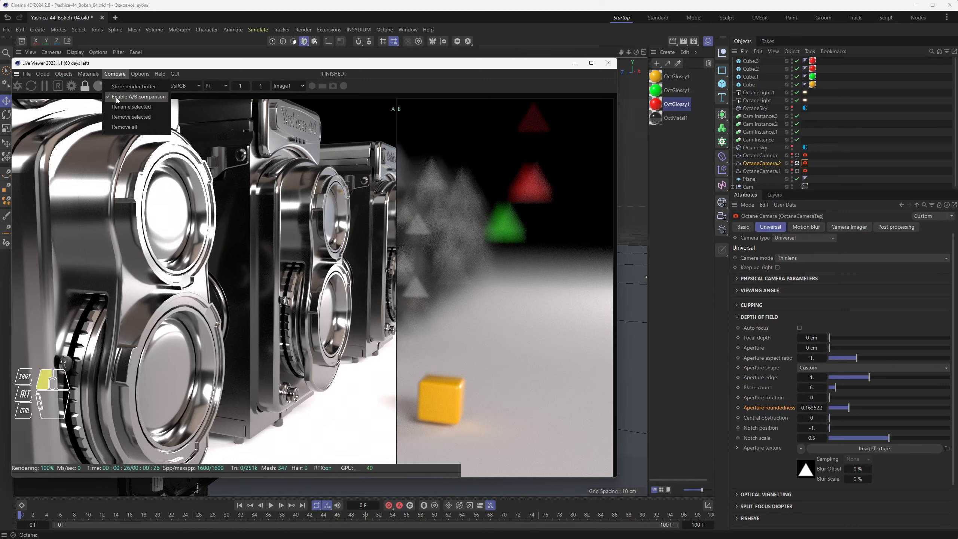
click(117, 99)
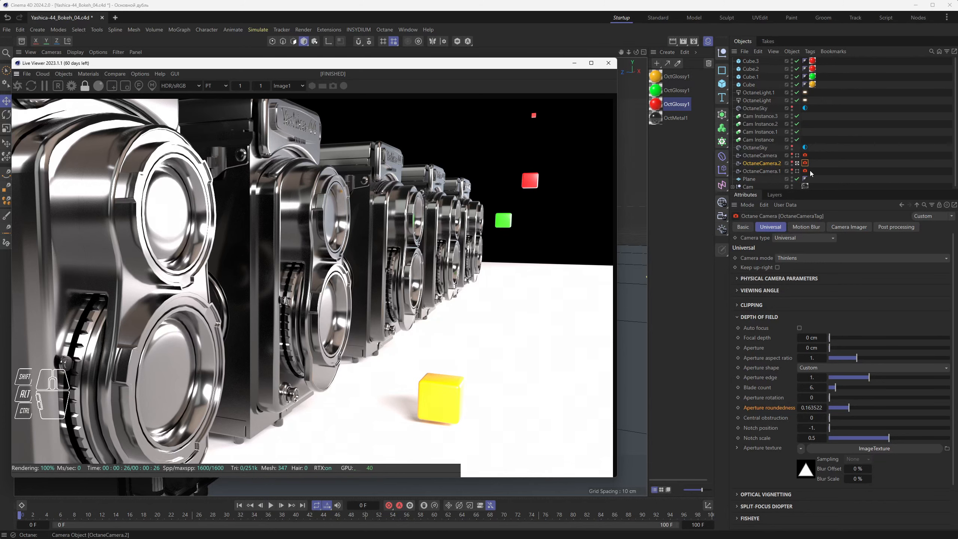
- Set the camera's depth of field aperture to 3 cm
click(672, 265)
click(811, 348)
text(3)
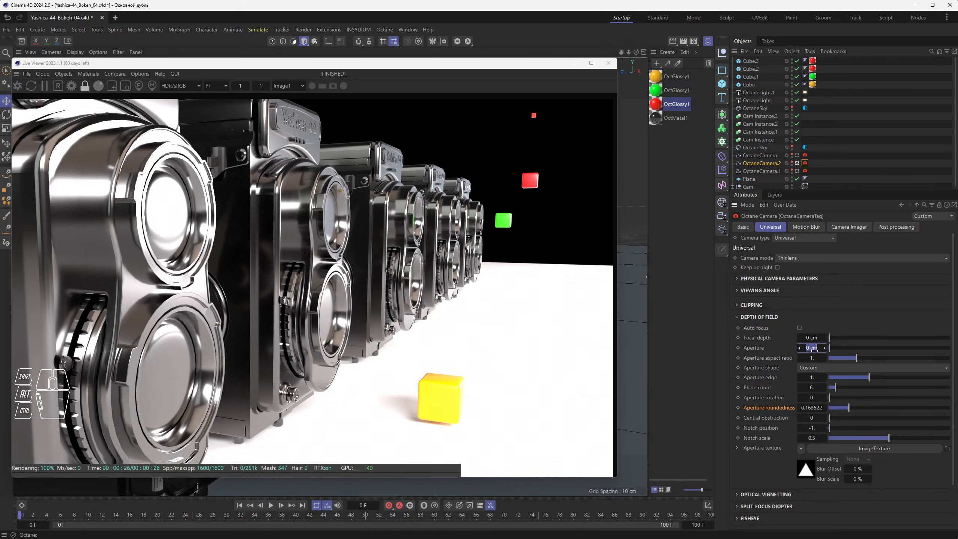
key(Return)
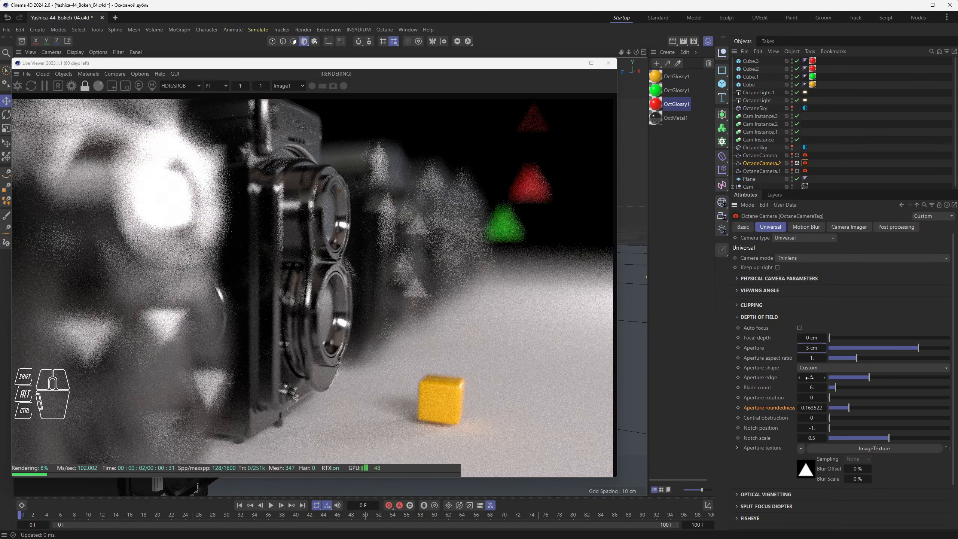
- Try the Polygonal aperture shape on the camera, and set the shape back to Custom
click(766, 367)
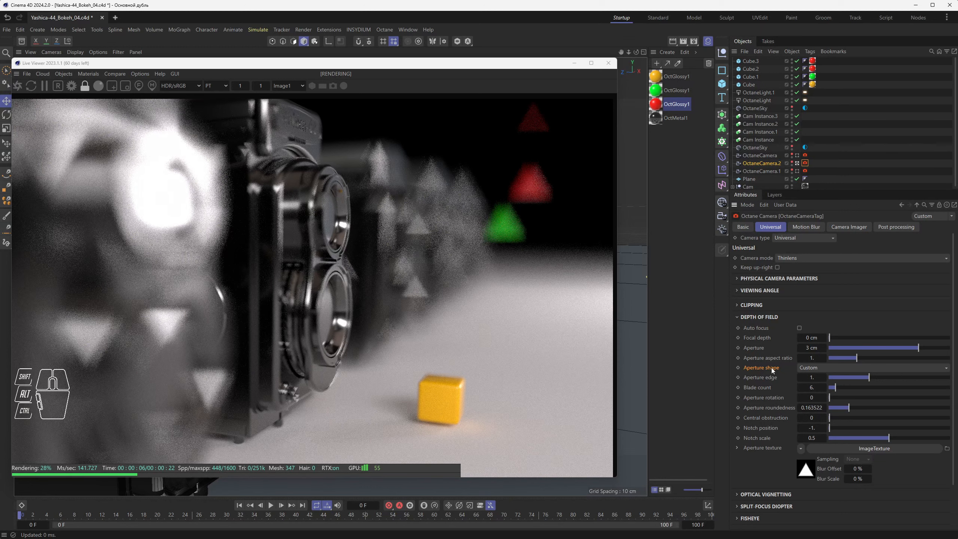
click(821, 367)
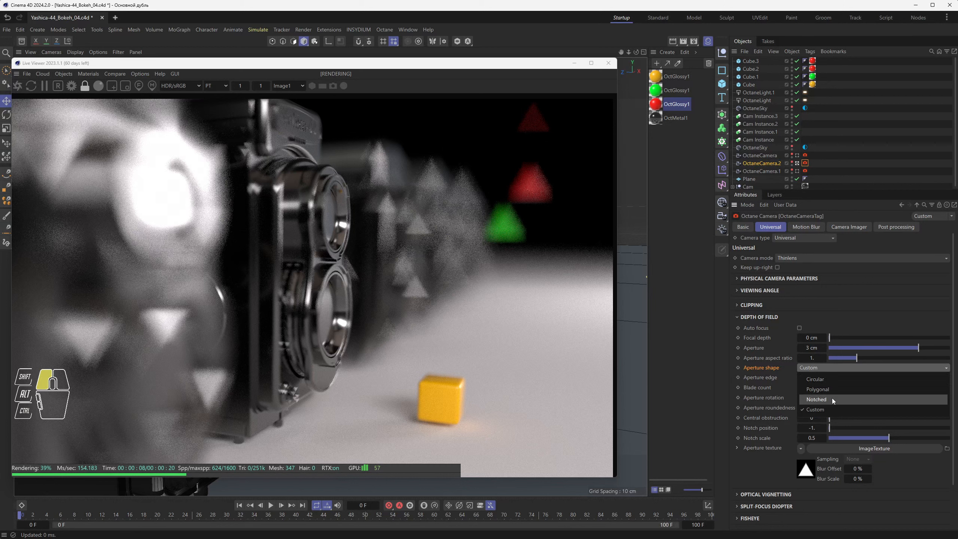
click(813, 410)
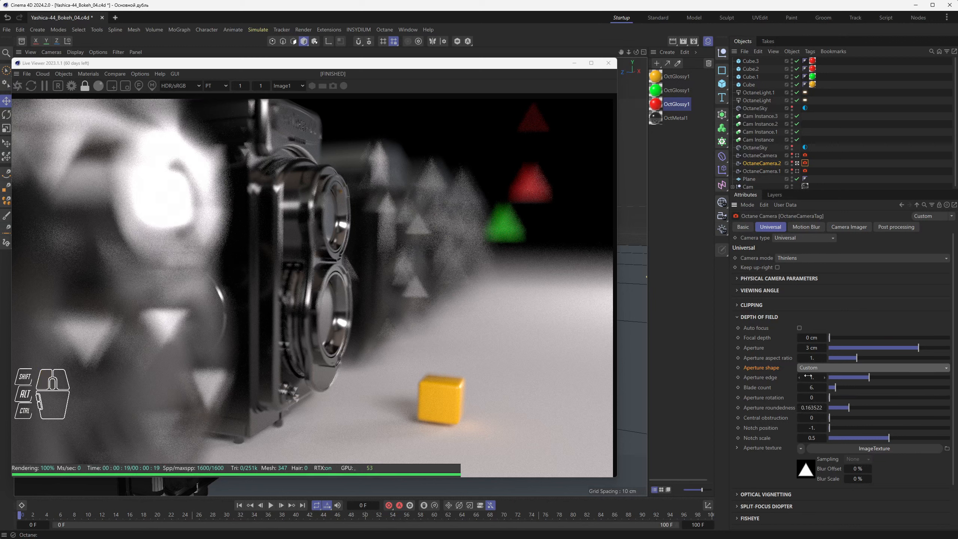
click(800, 367)
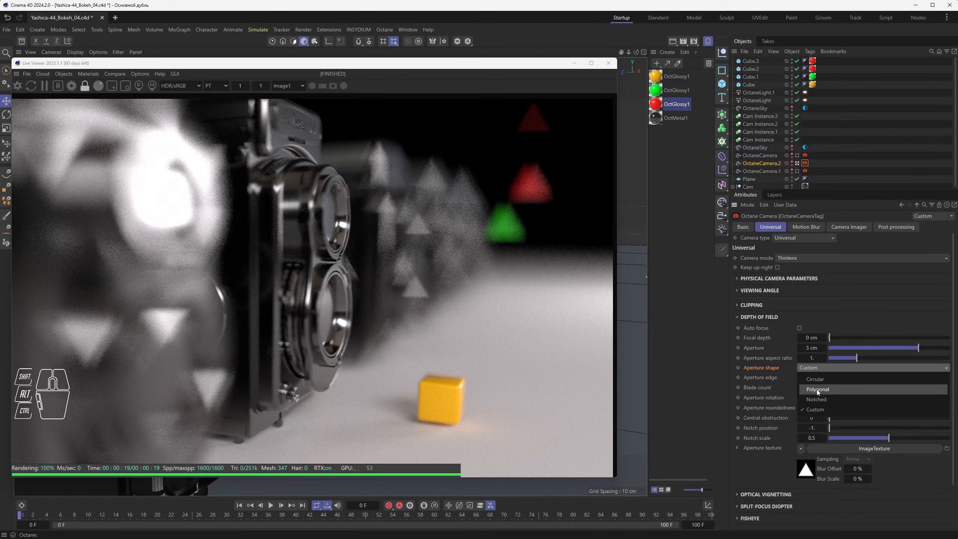
click(816, 389)
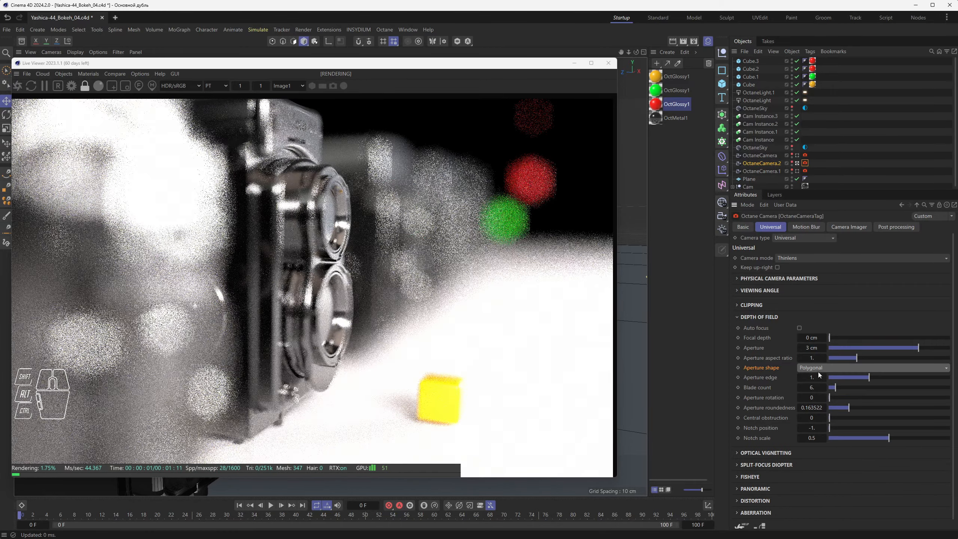
drag(818, 370, 822, 412)
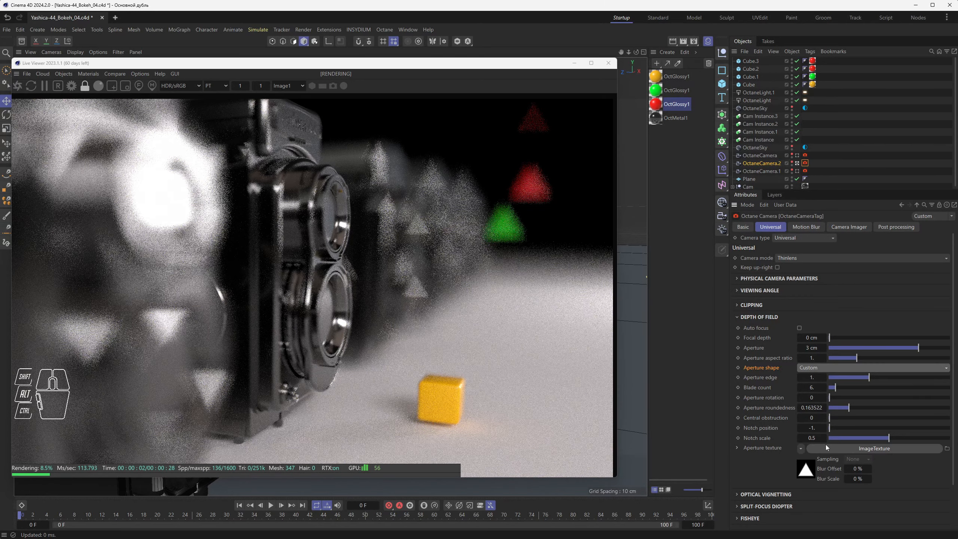
- Clear the existing image texture from the camera's aperture texture
click(765, 448)
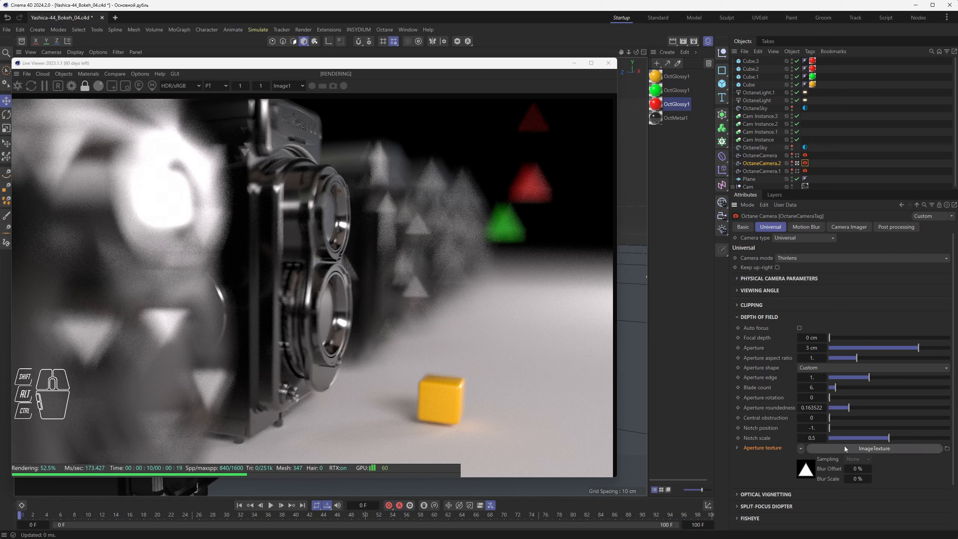
click(801, 449)
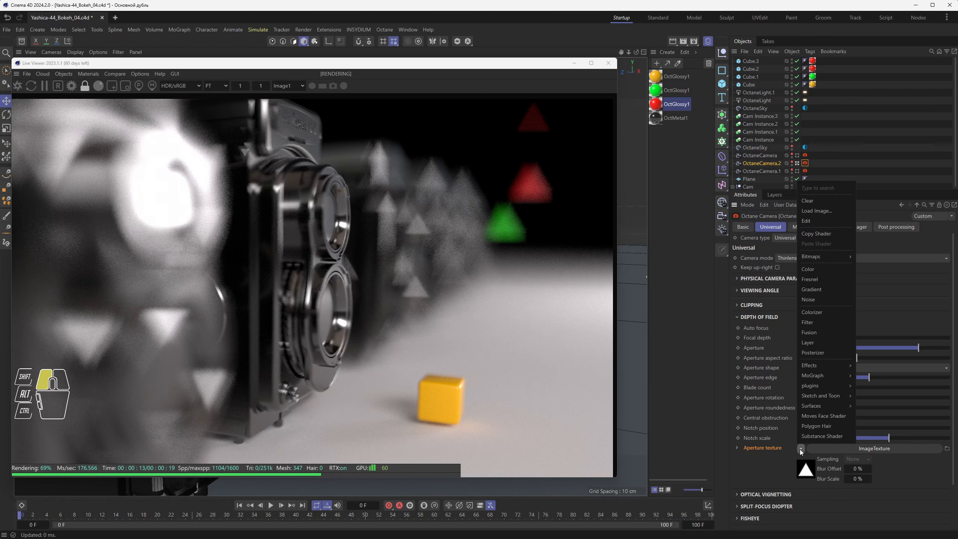
mouse_move(813, 387)
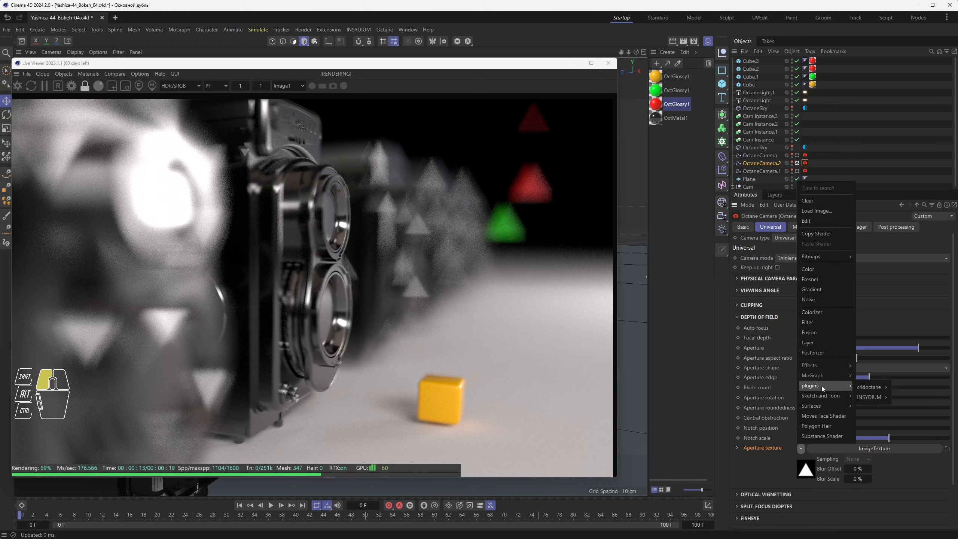
mouse_move(872, 385)
click(801, 449)
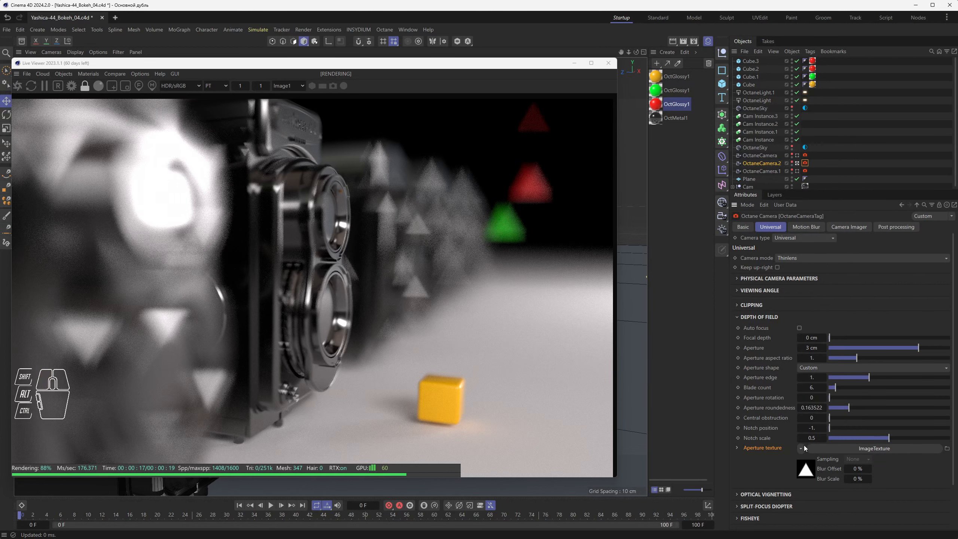
click(800, 449)
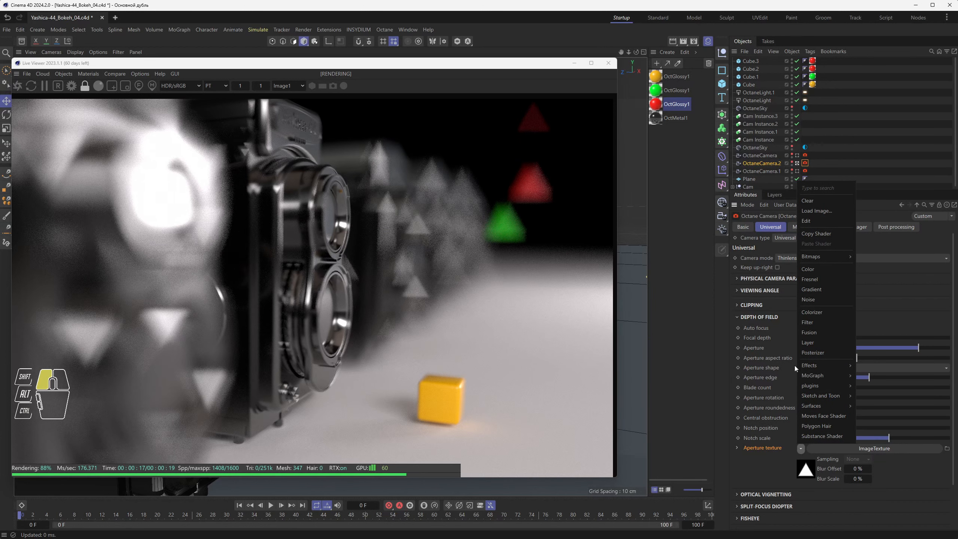
click(811, 202)
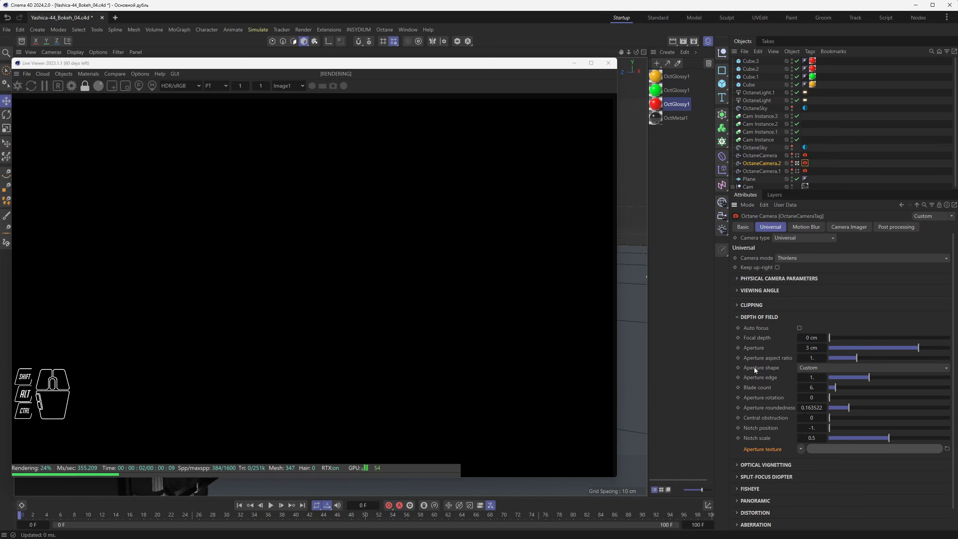
- Assign a new c4doctane ImageTexture shader to the empty aperture texture
click(801, 449)
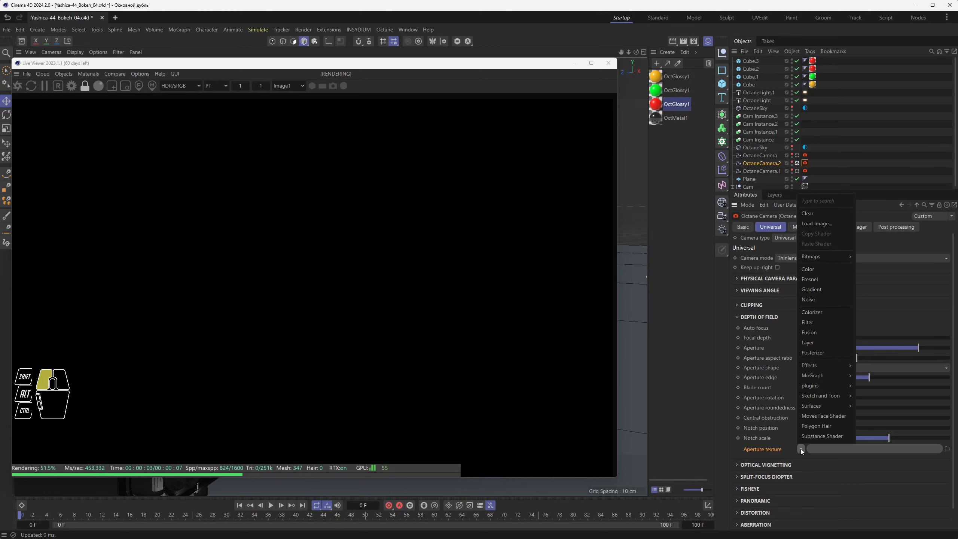
mouse_move(812, 366)
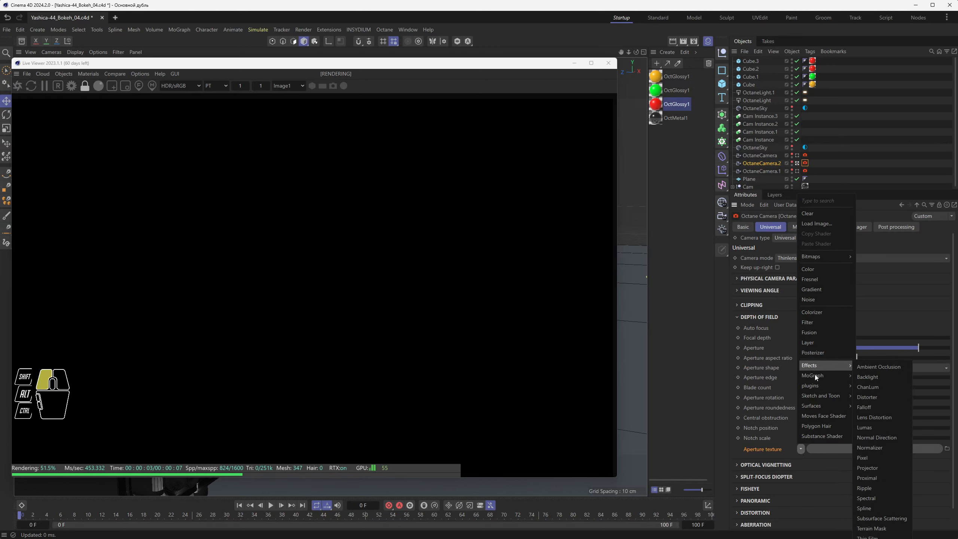
mouse_move(823, 387)
mouse_move(879, 388)
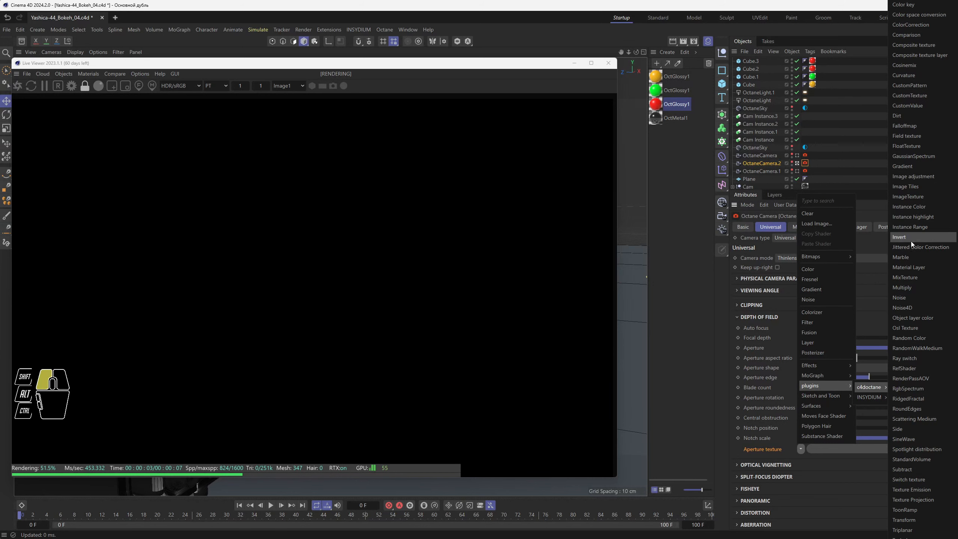
click(911, 197)
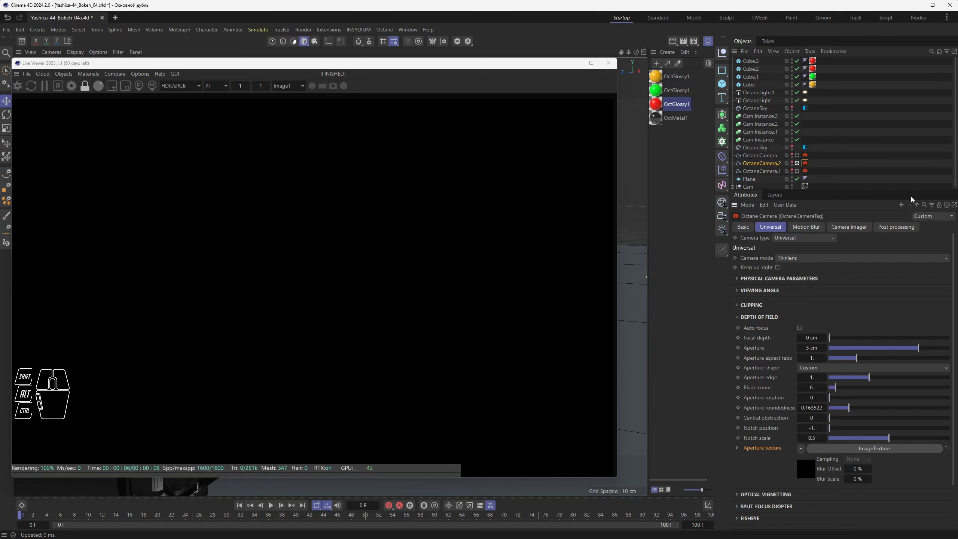
- Load Bokeh_05.jpg from the Bokeh folder into the aperture's image texture and restart the live render
click(877, 448)
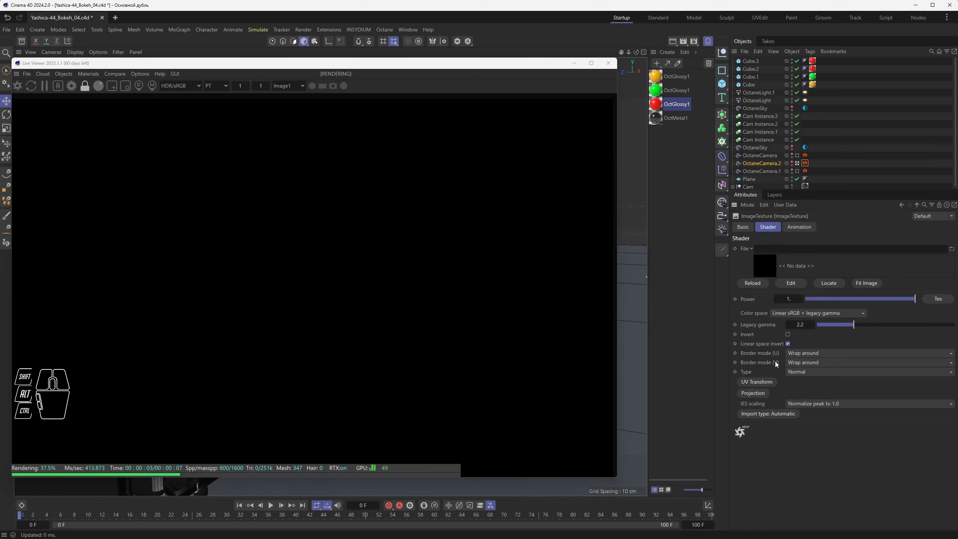
click(951, 250)
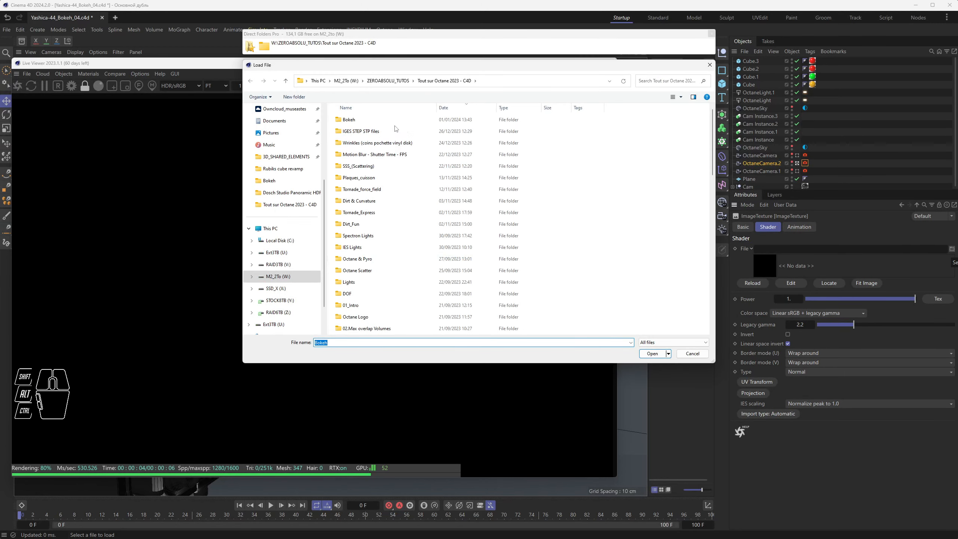
double_click(351, 120)
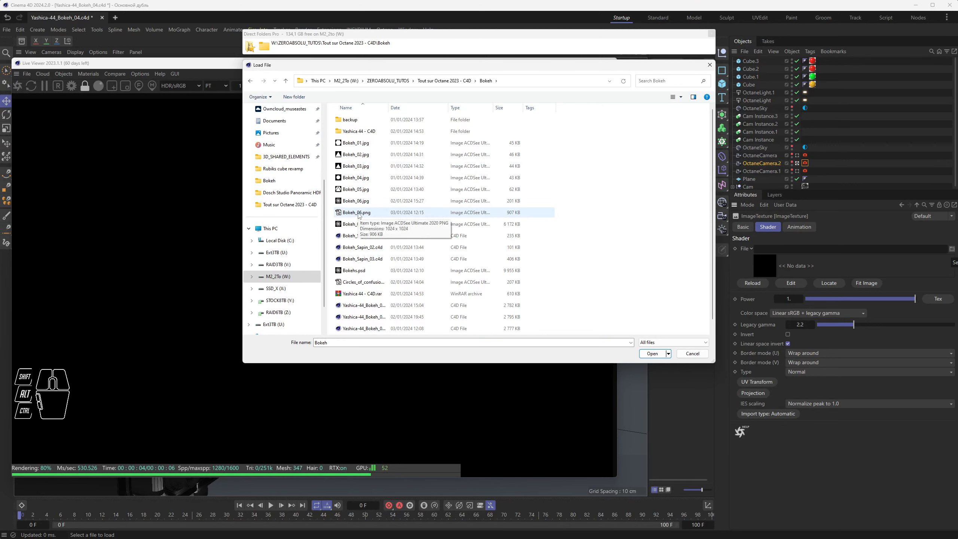
double_click(357, 189)
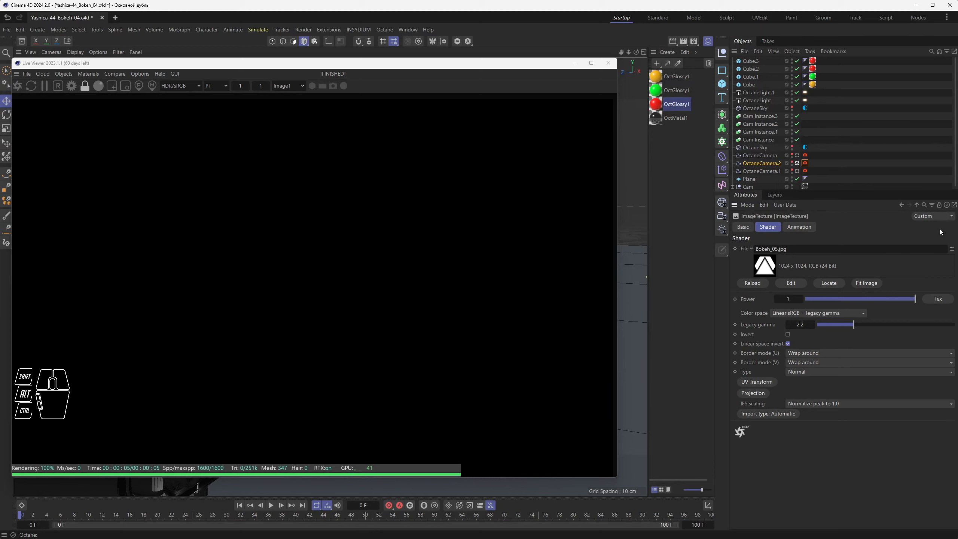
click(916, 205)
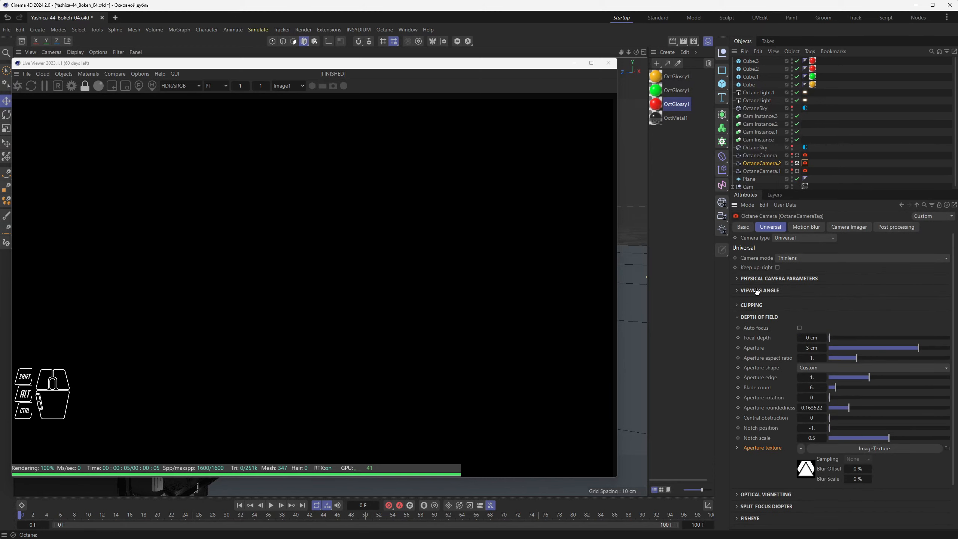
click(19, 85)
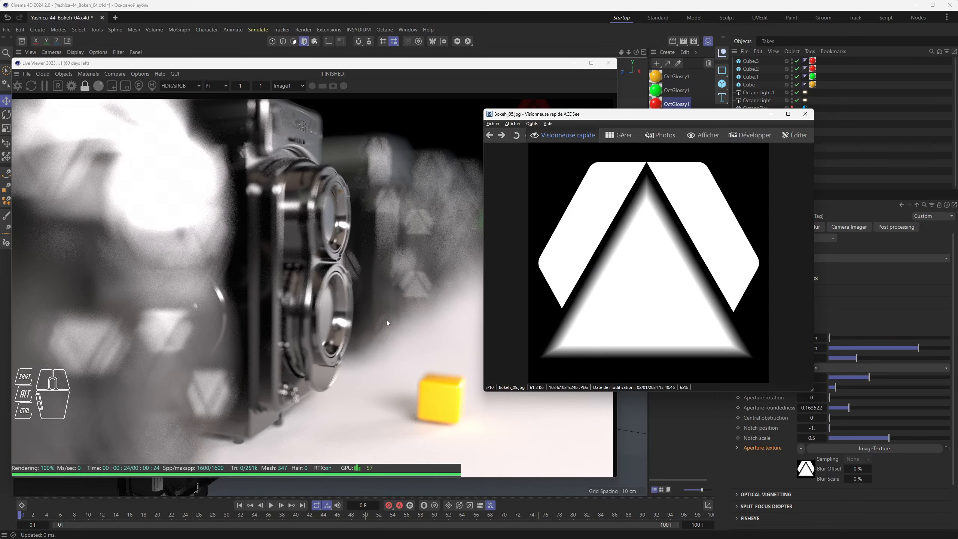
- Examine the Bokeh_05.jpg image beside the rendered bokeh shapes, and close the image viewer
drag(565, 113, 98, 113)
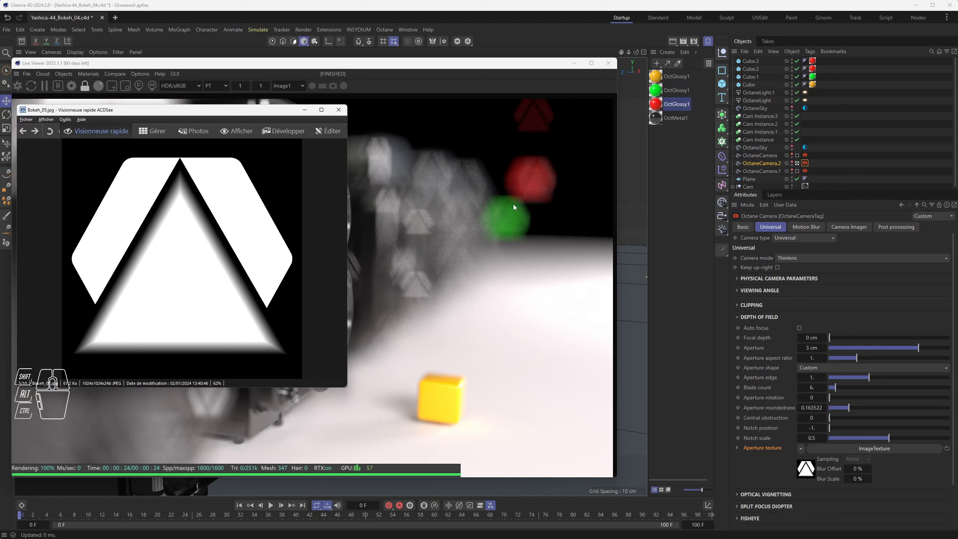
click(339, 110)
drag(339, 115, 207, 227)
click(338, 110)
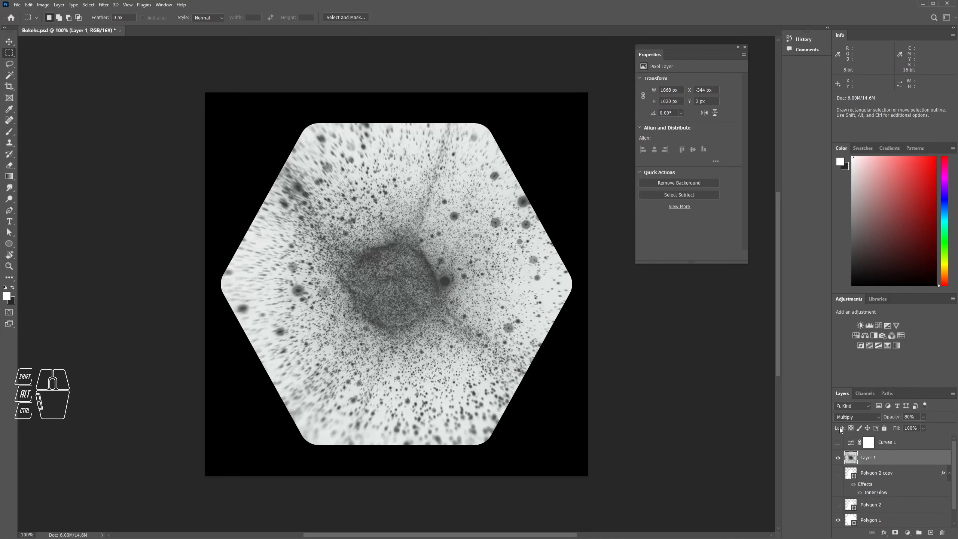
- Switch to Bokehs.psd in Photoshop, enlarge the layer list, and hide Layer 1 and Polygon 1
click(838, 458)
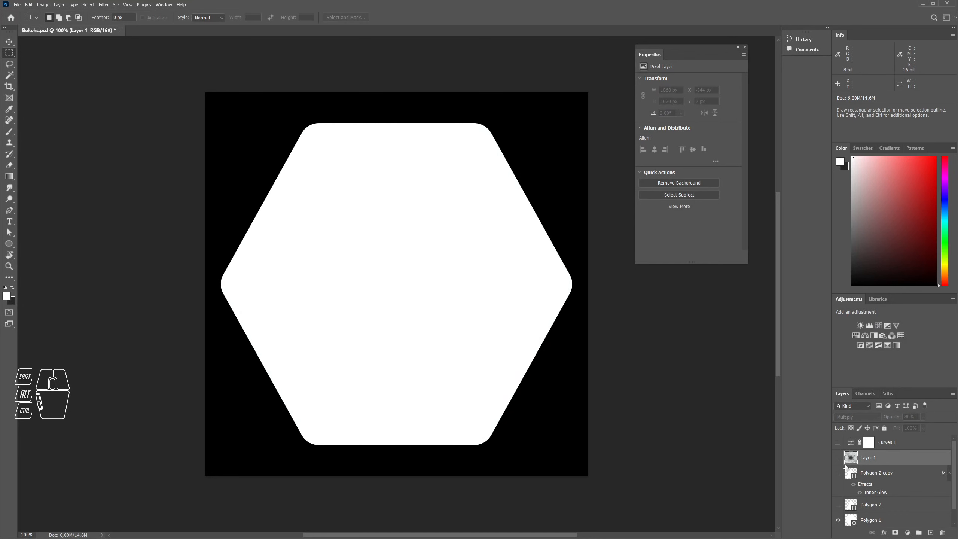
drag(859, 387, 860, 289)
click(838, 419)
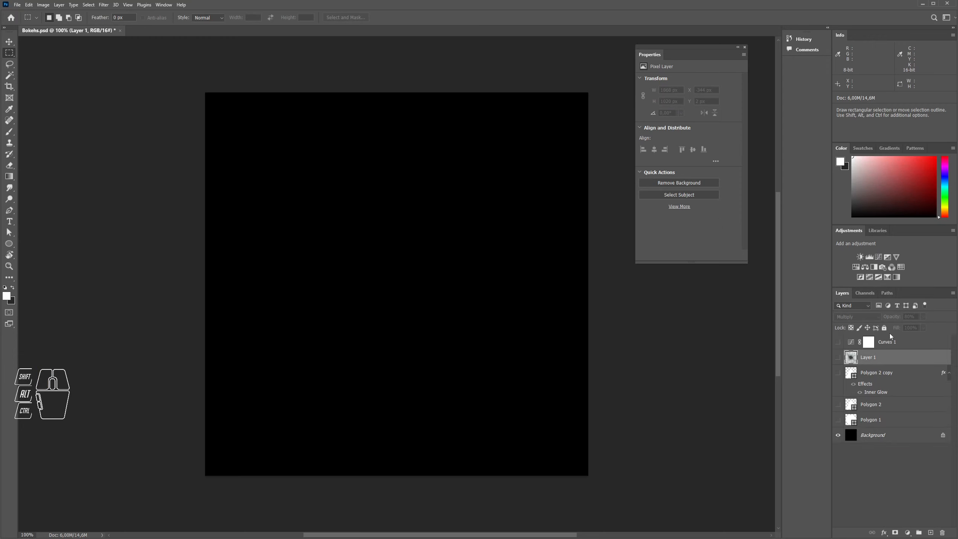
- Add a new layer above Layer 1 and draw a tall ellipse about 380 × 876 px, centred on the canvas
click(931, 532)
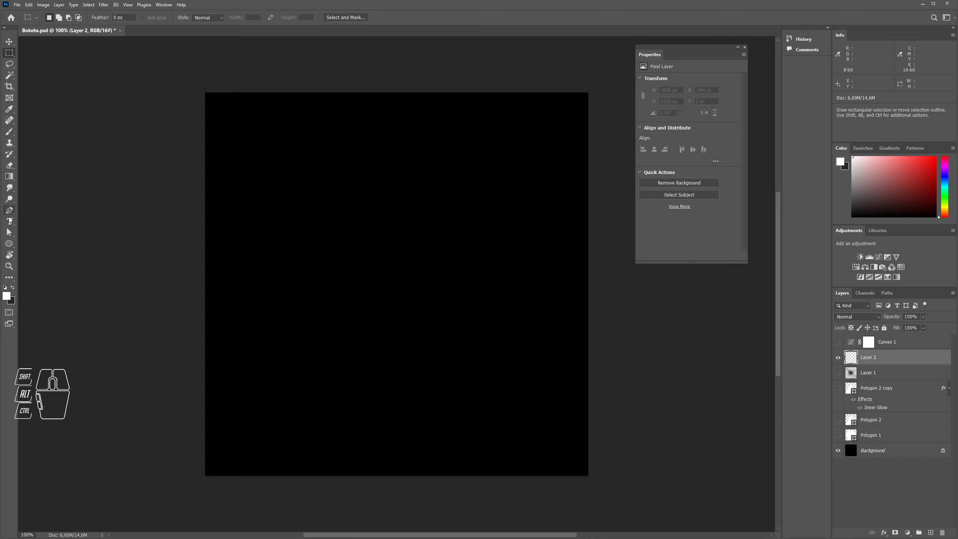
click(9, 244)
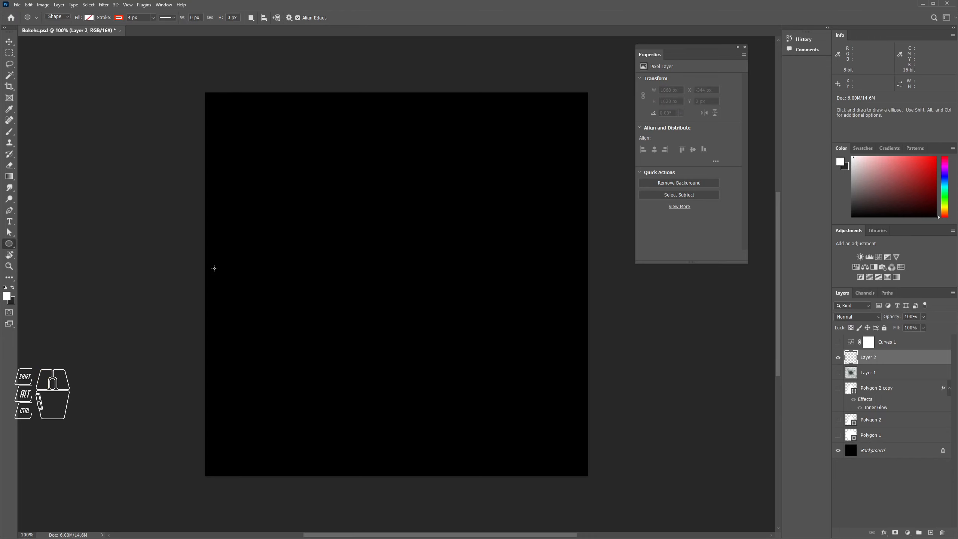
mouse_move(395, 271)
mouse_down()
mouse_move(445, 359)
mouse_move(470, 374)
mouse_move(456, 413)
mouse_move(478, 411)
mouse_move(460, 421)
mouse_move(470, 424)
mouse_move(467, 436)
mouse_up()
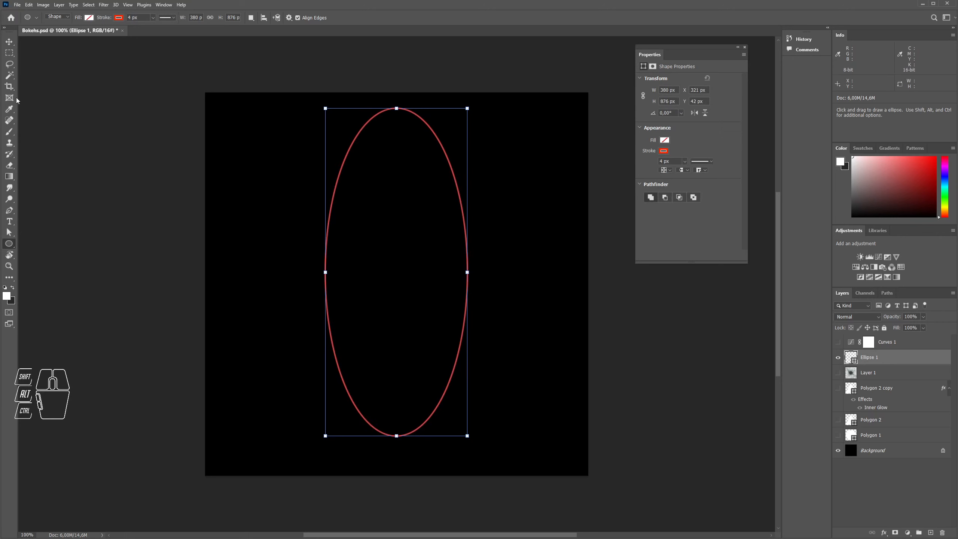
- Fill the ellipse with white and remove its stroke
click(89, 18)
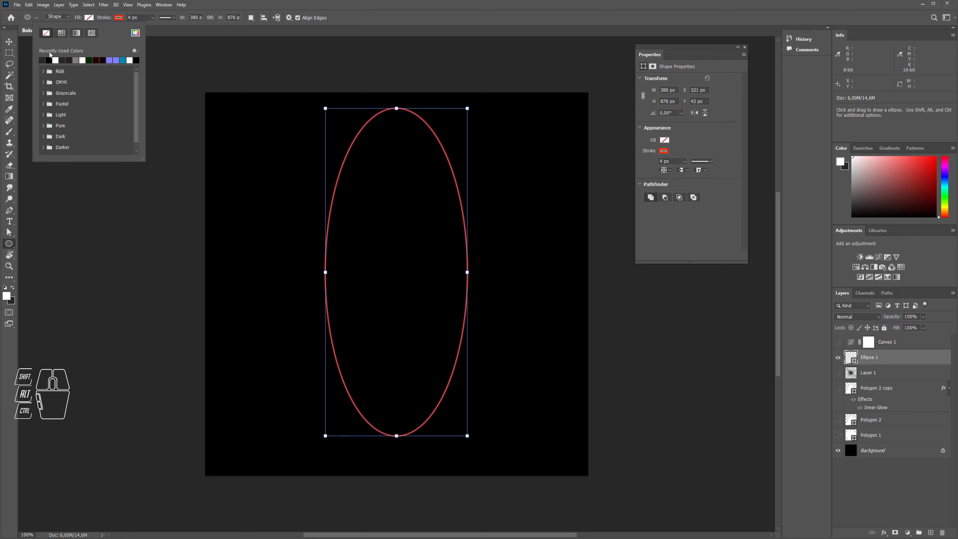
click(56, 60)
click(118, 18)
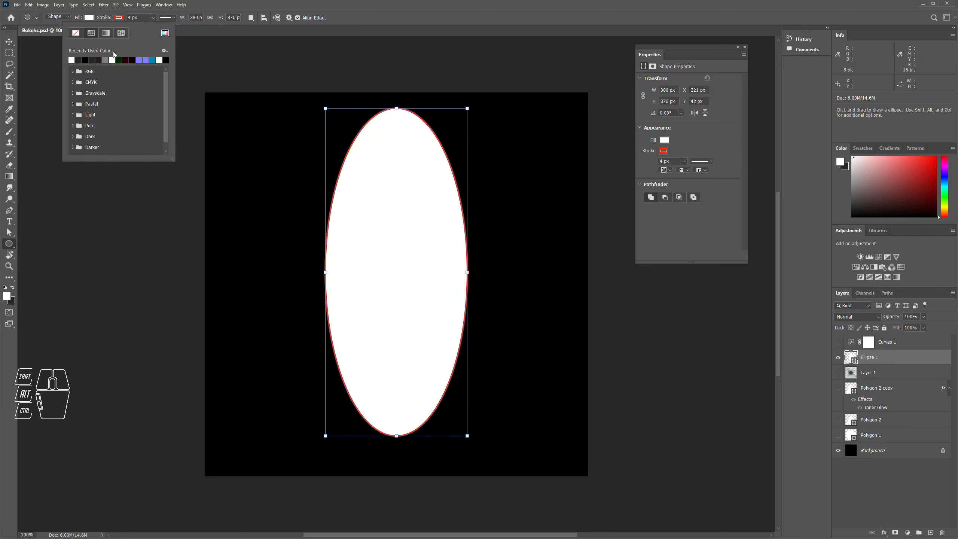
click(76, 33)
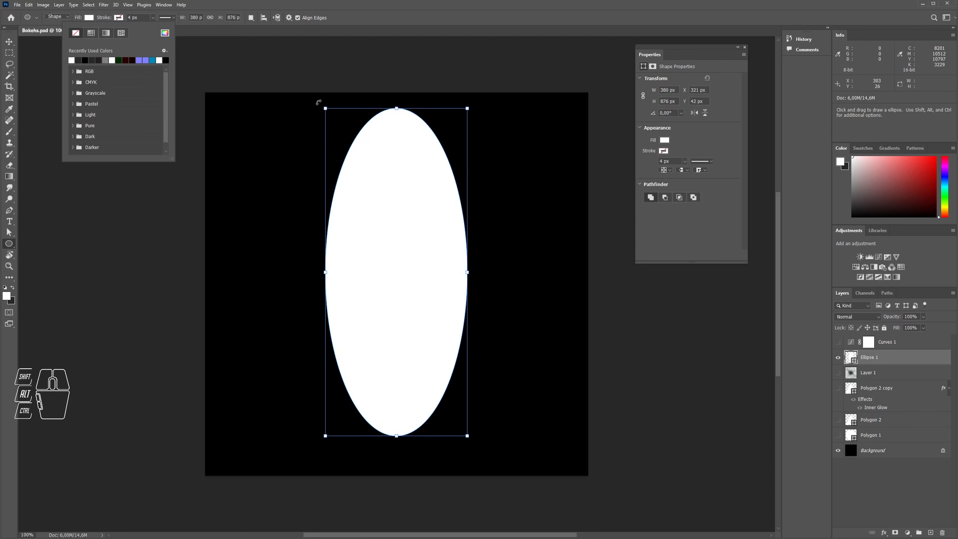
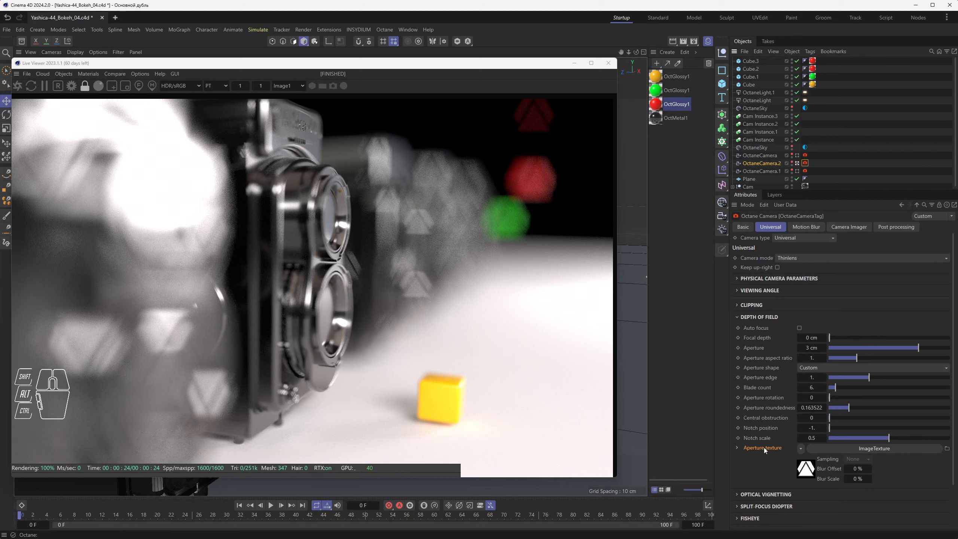
- Switch to Cinema 4D, load Bokeh_07.png into the aperture's image texture, and restart the live render
click(863, 449)
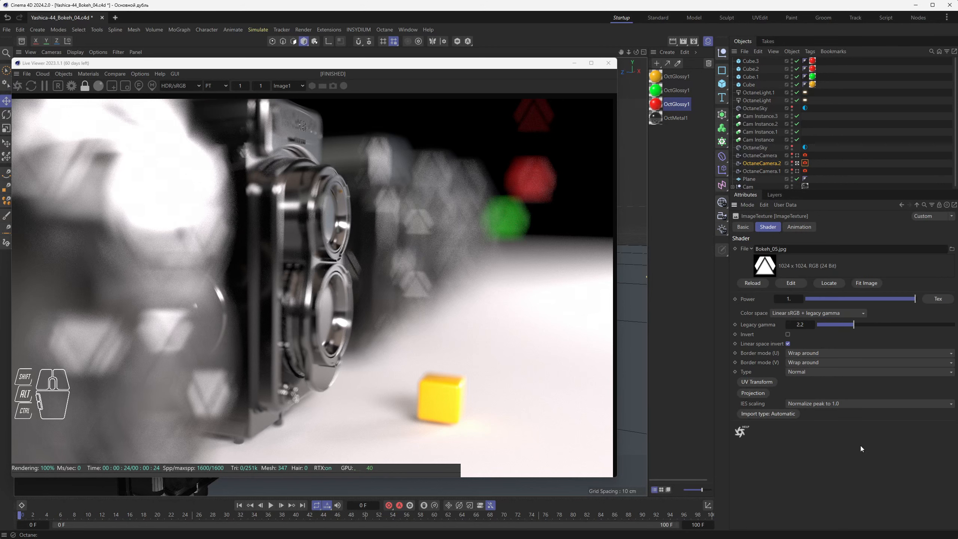
click(952, 249)
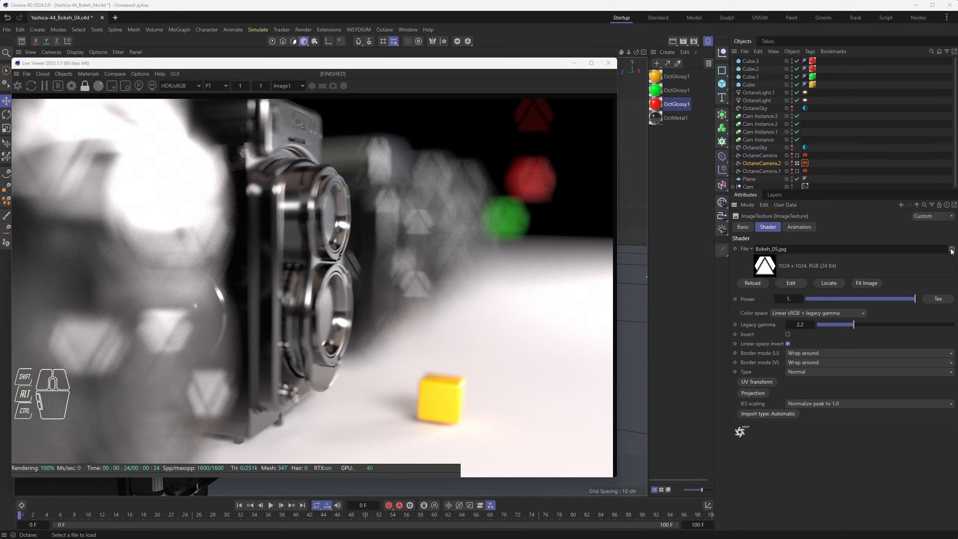
double_click(355, 235)
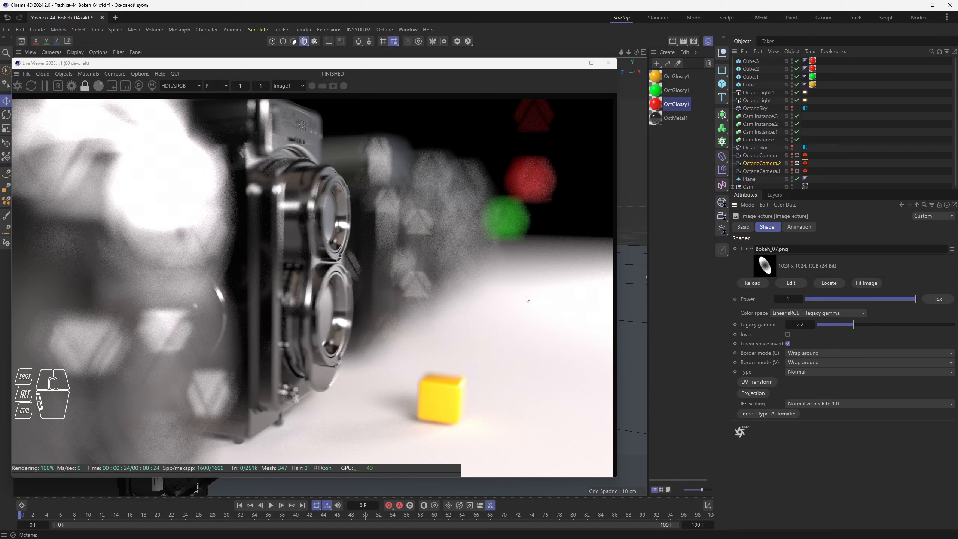
click(17, 86)
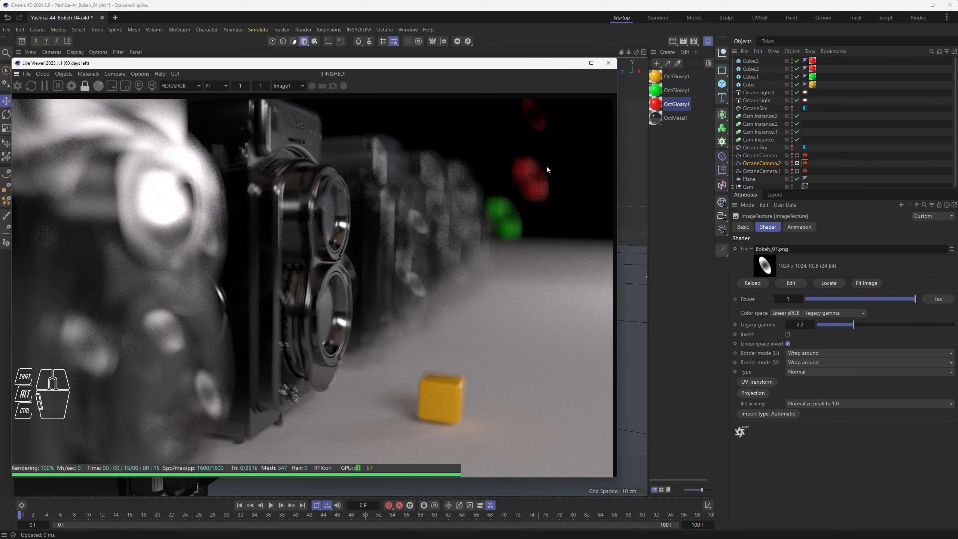
- Set the Octane render priority to PRIORITY_MEDIUM and close the Octane settings
click(71, 86)
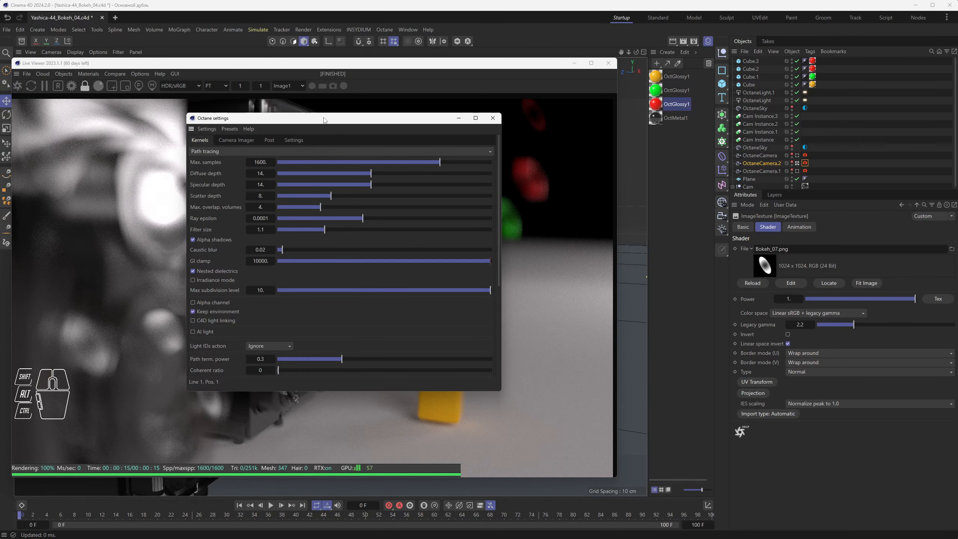
click(296, 141)
click(273, 172)
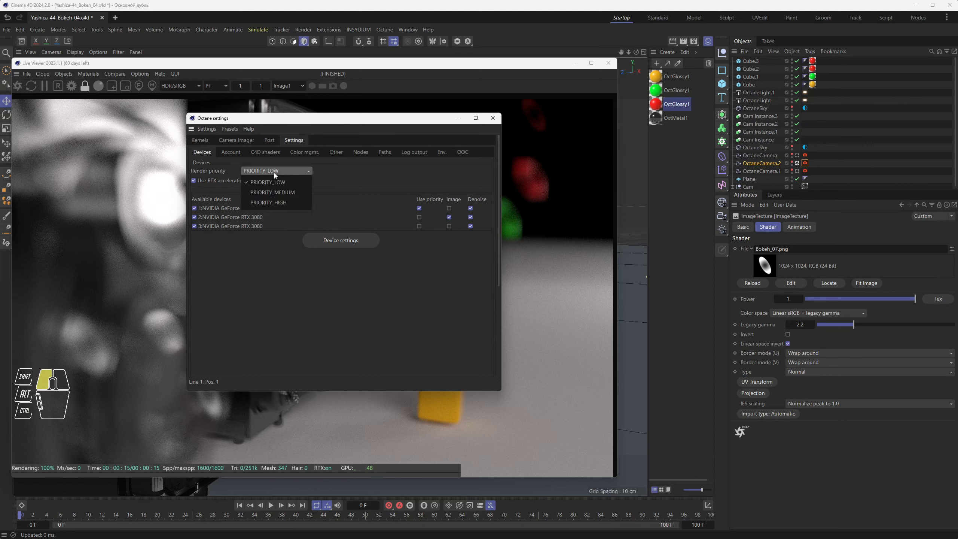
click(275, 190)
click(493, 118)
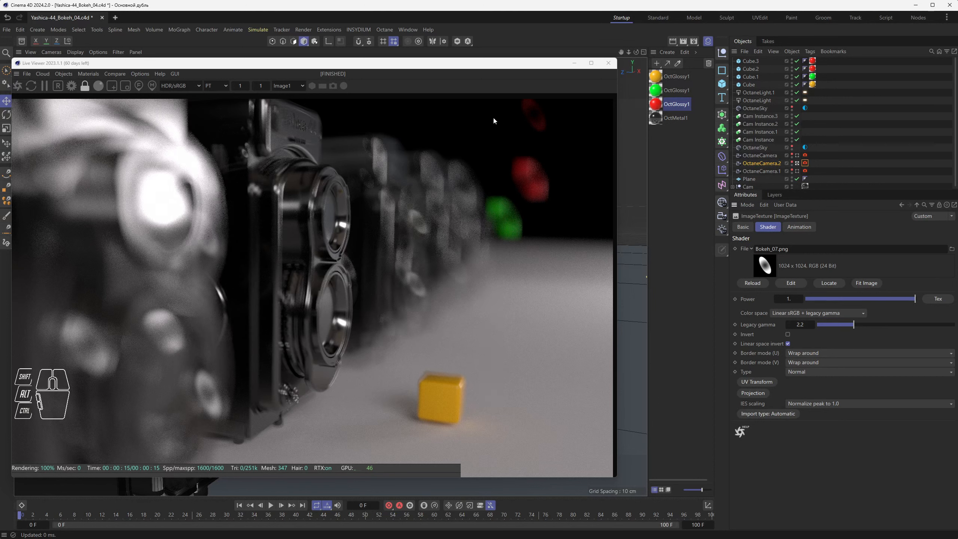
- Examine the elliptical bokeh shapes on the distant red and green cubes and across the cameras in the live render
click(531, 118)
scroll(538, 116, up, 4)
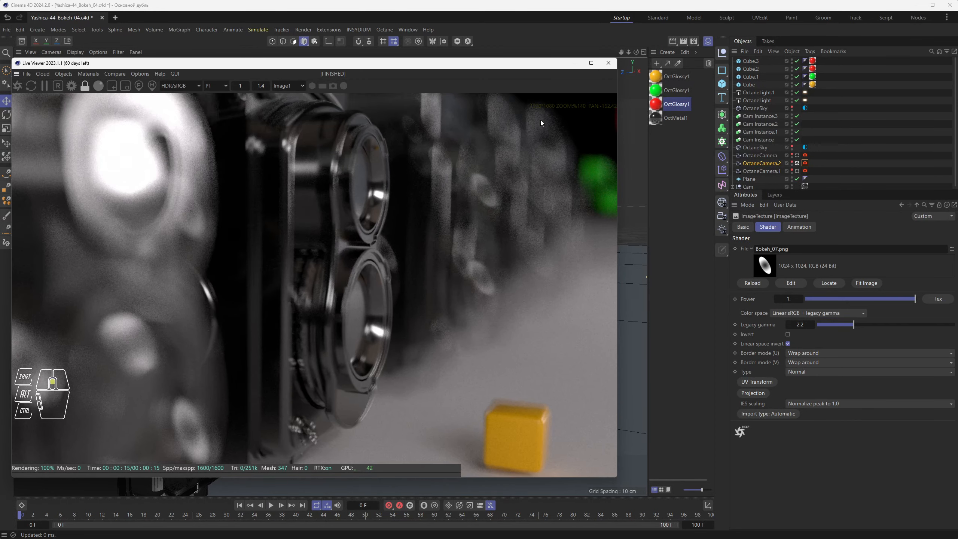
scroll(404, 250, up, 3)
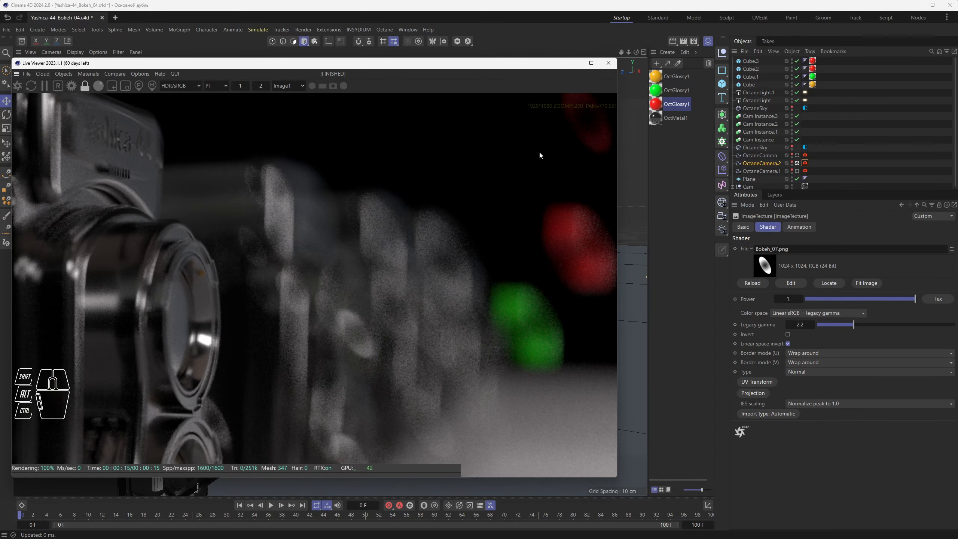
scroll(411, 231, up, 4)
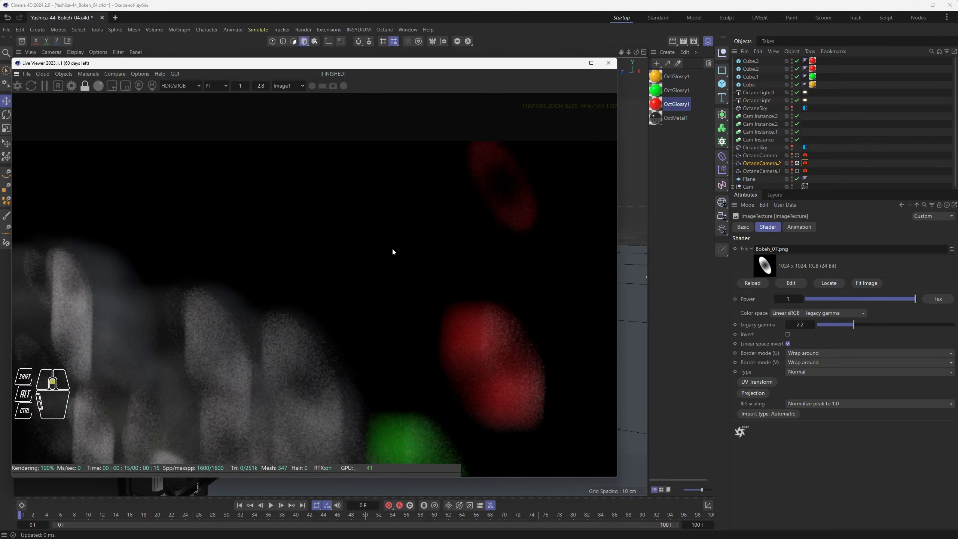
middle_drag(458, 235, 392, 214)
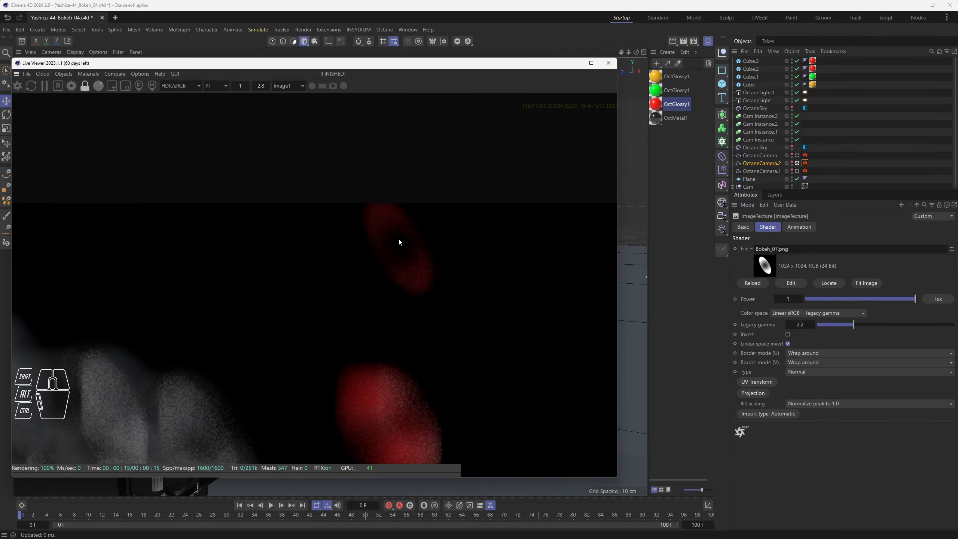
scroll(399, 294, down, 3)
middle_drag(273, 343, 455, 219)
scroll(454, 218, down, 3)
middle_drag(239, 285, 405, 212)
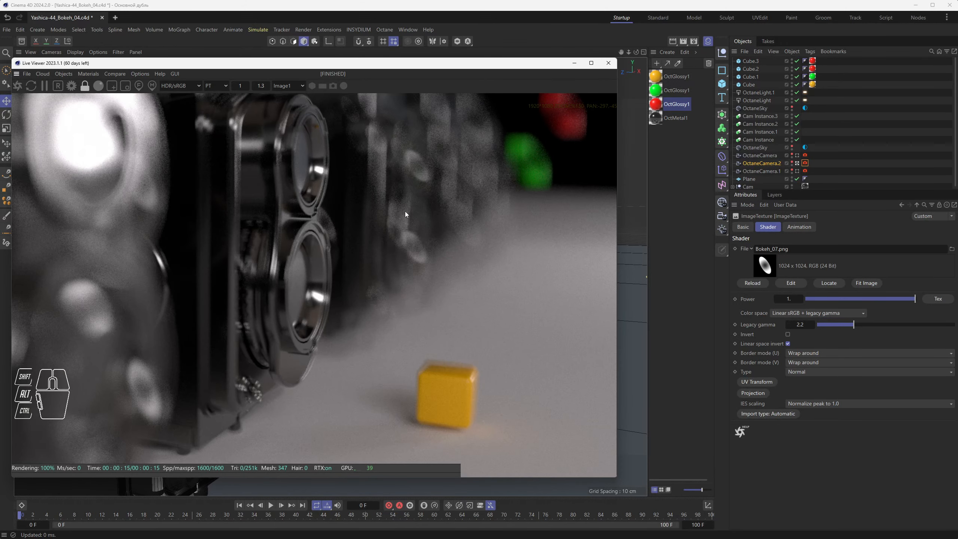
scroll(403, 217, down, 4)
middle_drag(350, 239, 419, 253)
scroll(368, 246, up, 2)
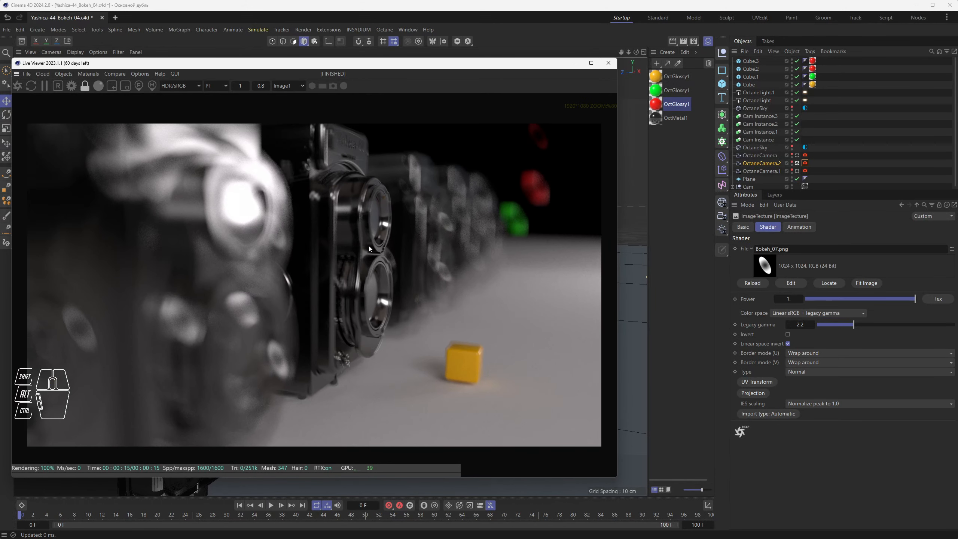
scroll(370, 245, up, 1)
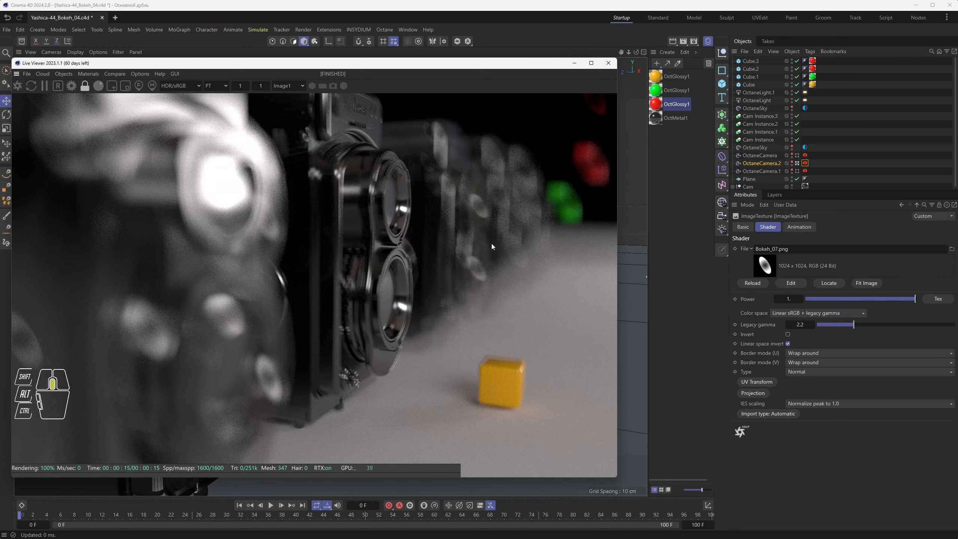
middle_drag(491, 243, 450, 265)
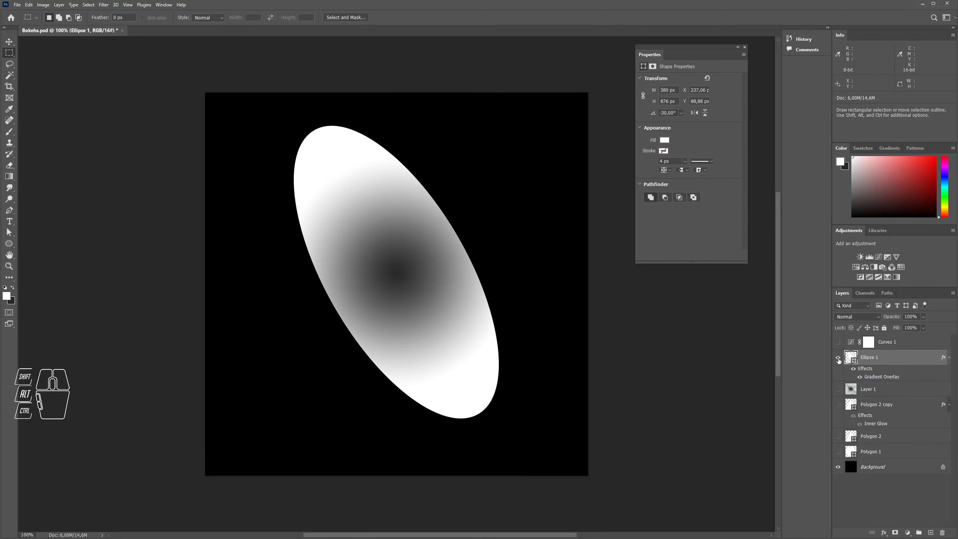
- Switch to Bokehs.psd in Photoshop, hide Ellipse 1, preview Polygon 2 copy briefly, and show Polygon 1
click(838, 358)
click(838, 404)
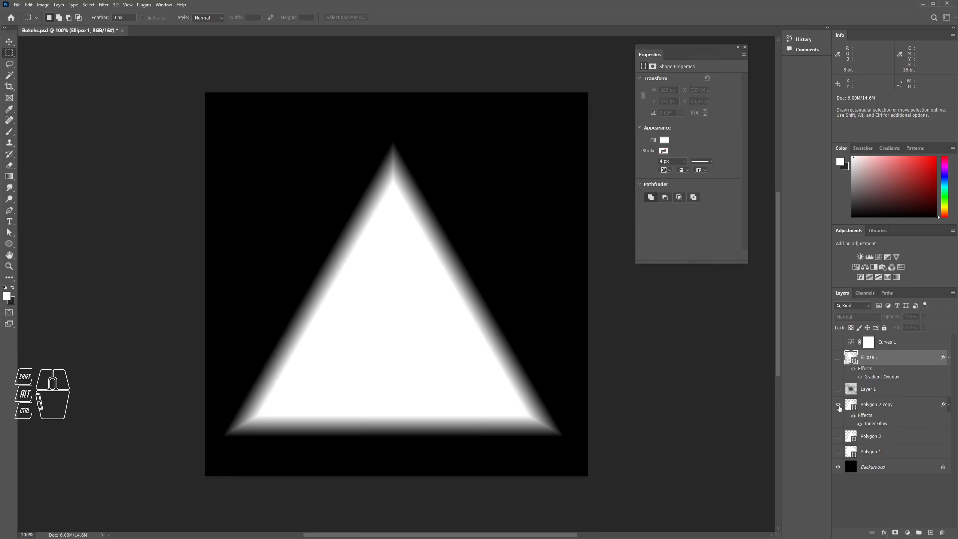
click(838, 405)
click(840, 451)
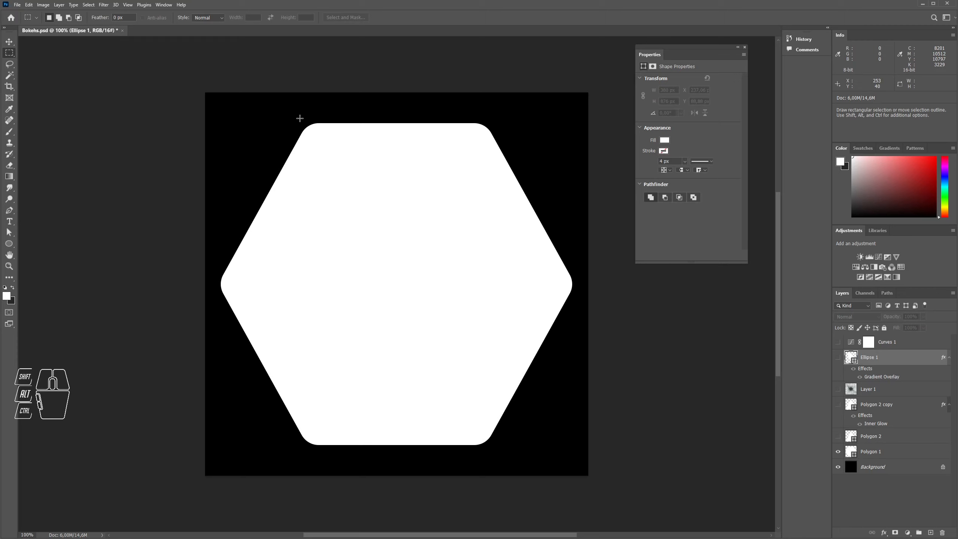
- Show the speckled Layer 1 over the hexagon and set its opacity to 30%
click(850, 390)
click(839, 390)
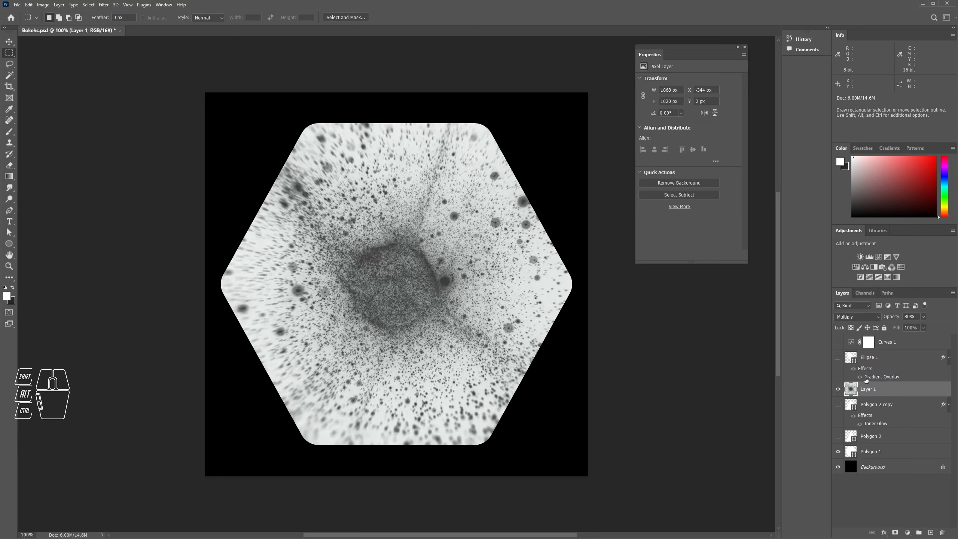
drag(920, 323, 905, 325)
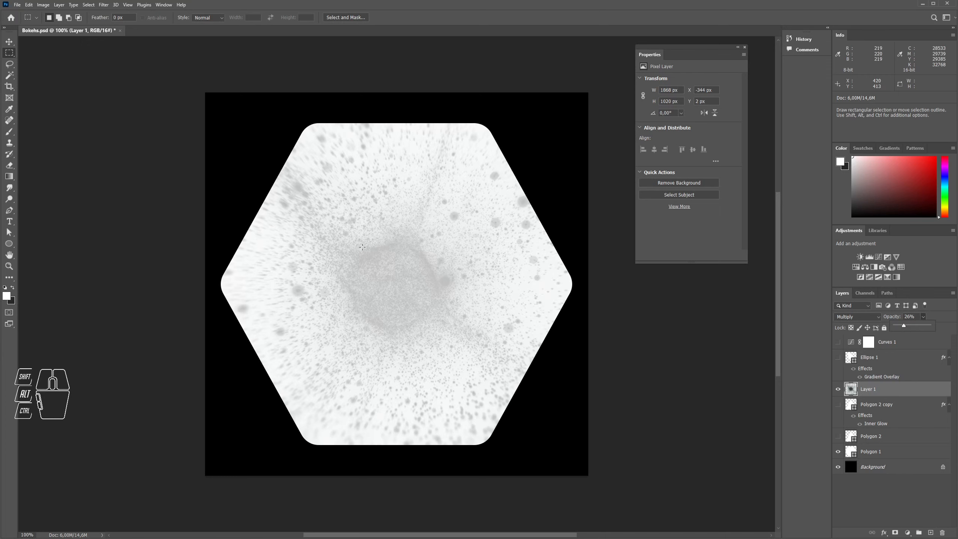
drag(904, 326, 897, 324)
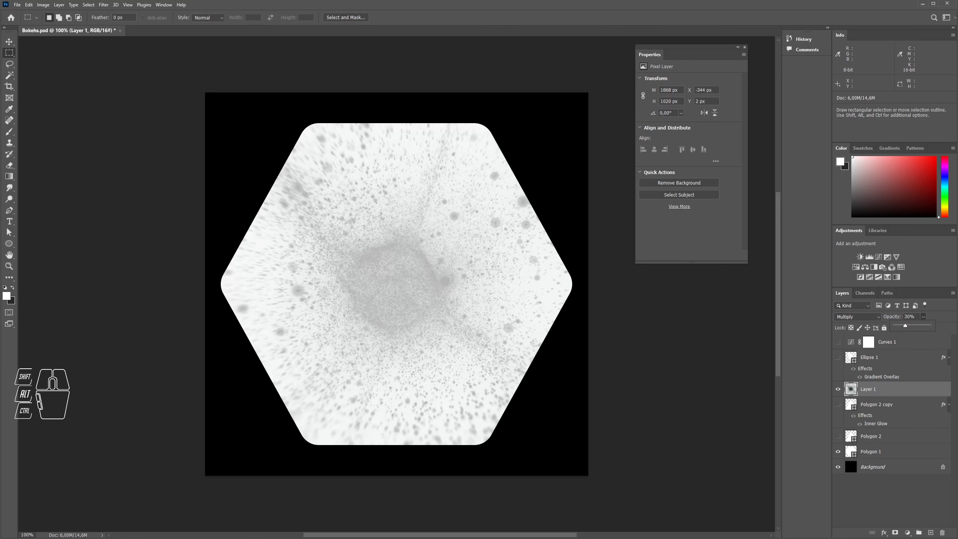
- Check the Bokeh folder's texture files, switch to Cinema 4D, and load Bokeh_06.png into the aperture's image texture, reloading the image
click(334, 538)
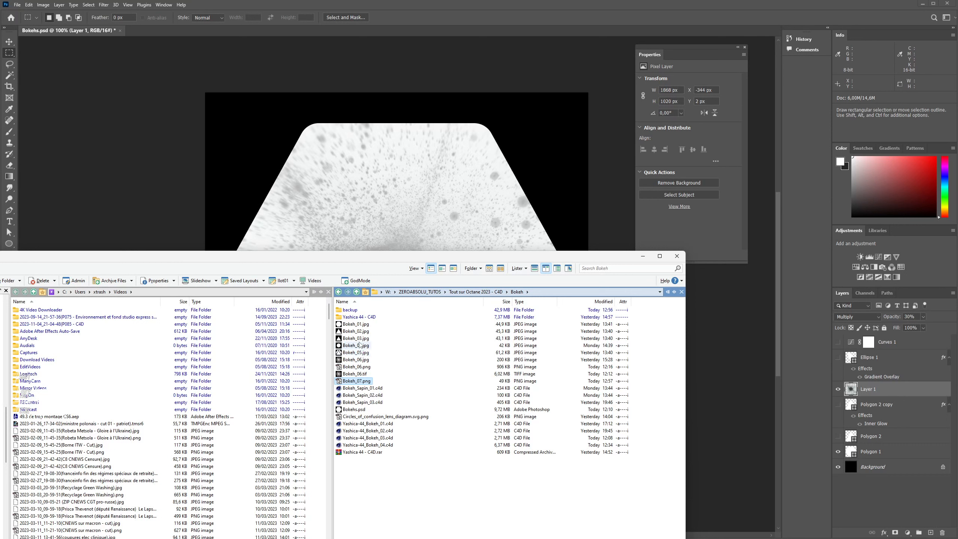
mouse_move(357, 371)
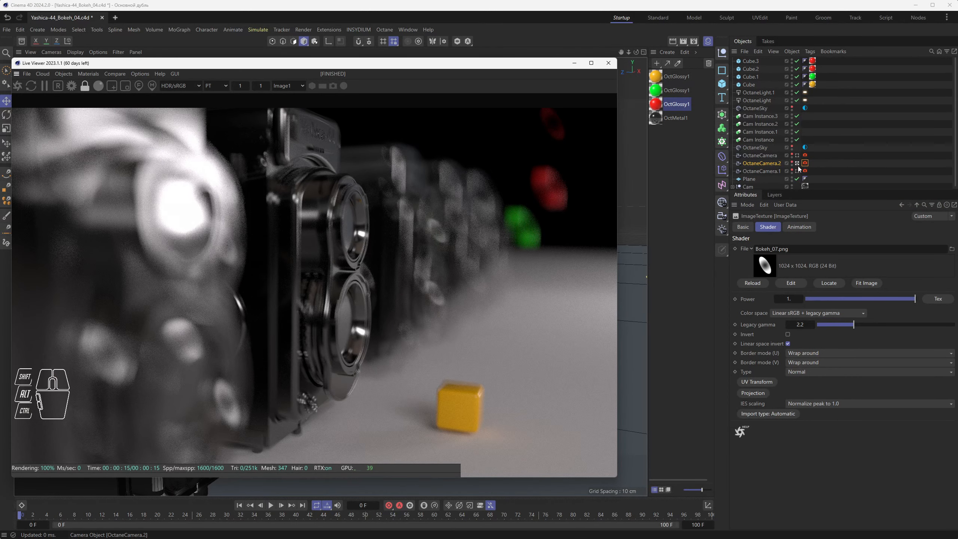
click(952, 249)
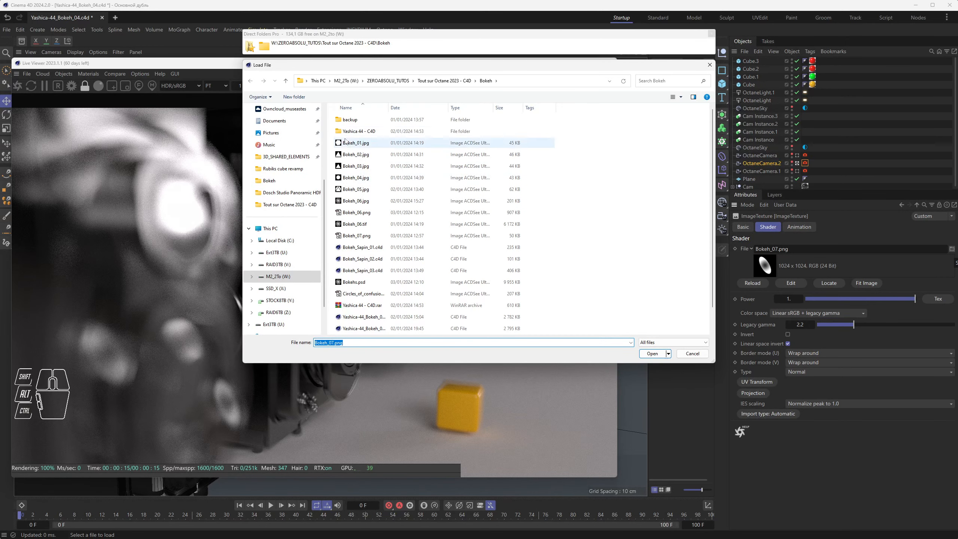
double_click(356, 212)
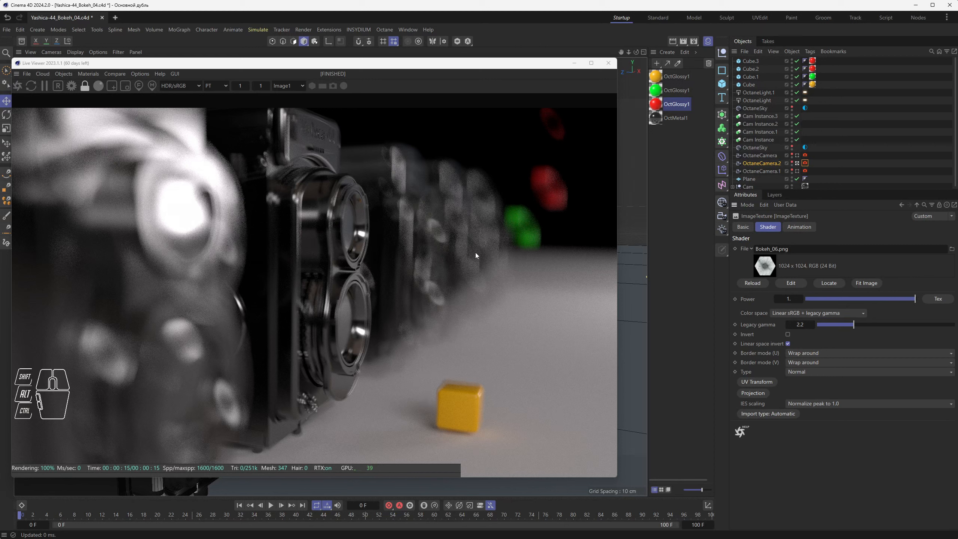
click(751, 283)
- Close and reopen the Octane Live Viewer, start a new render of the scene, and widen the viewer window
click(608, 63)
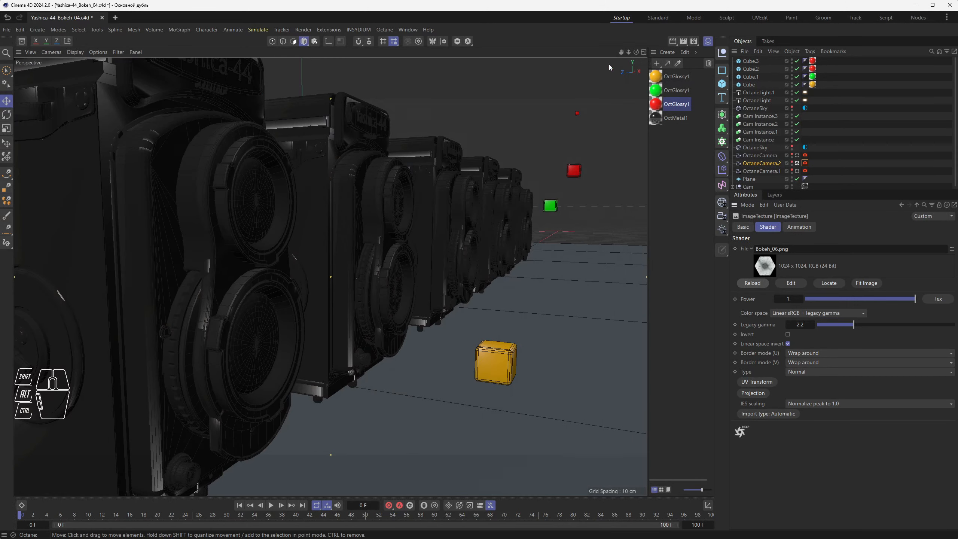
click(385, 30)
click(411, 55)
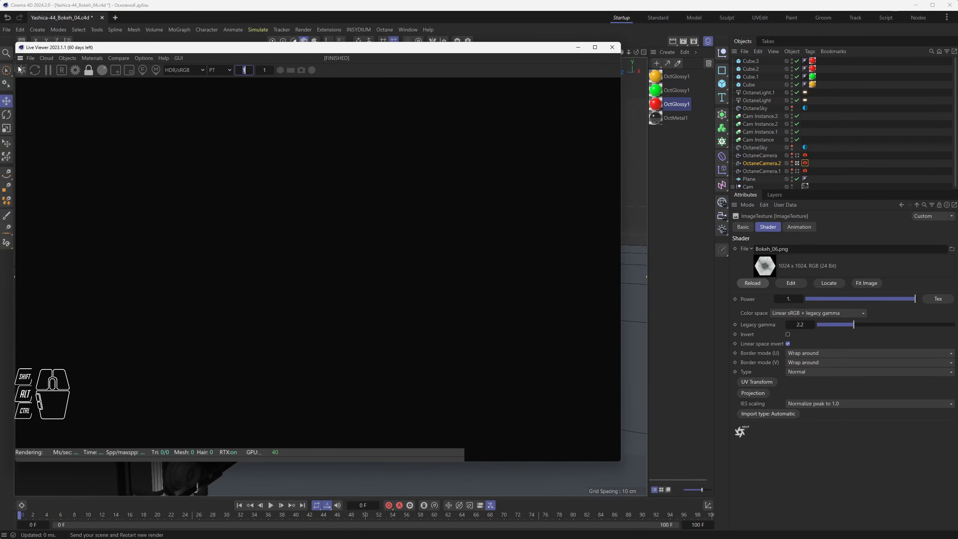
click(22, 71)
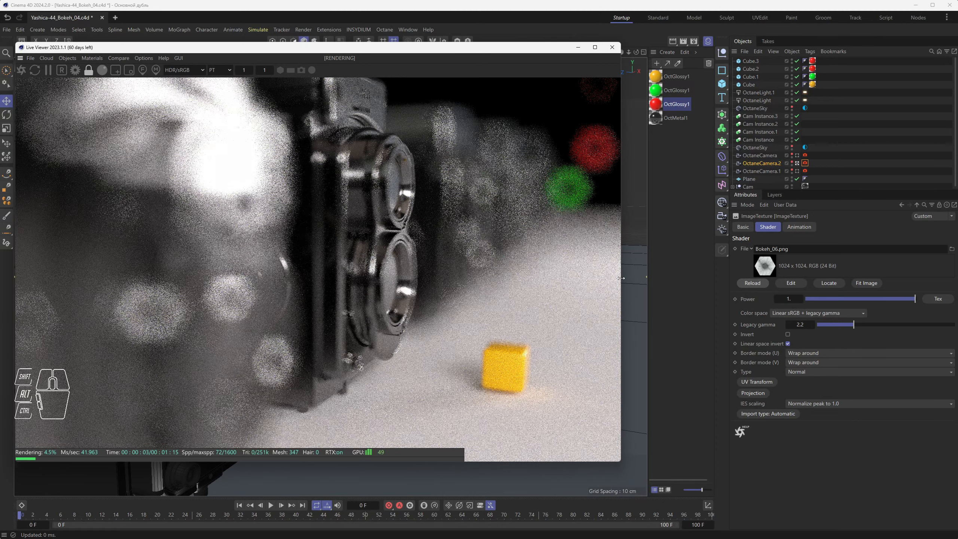
drag(621, 278, 734, 278)
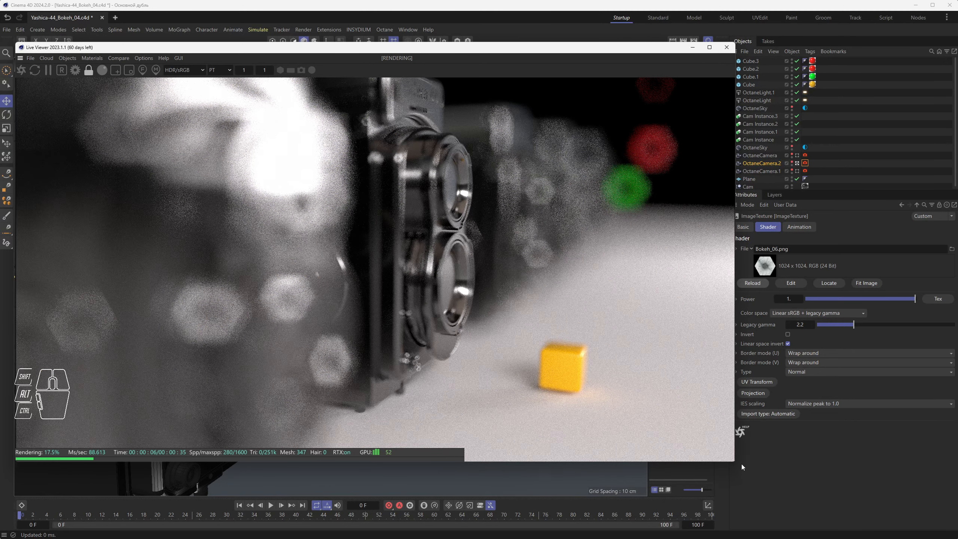
- Enlarge the Live Viewer, switch to Photoshop, and export the speckled hexagon for web as a PNG-24 named Bokeh_08.png in the Bokeh folder
drag(737, 462, 746, 499)
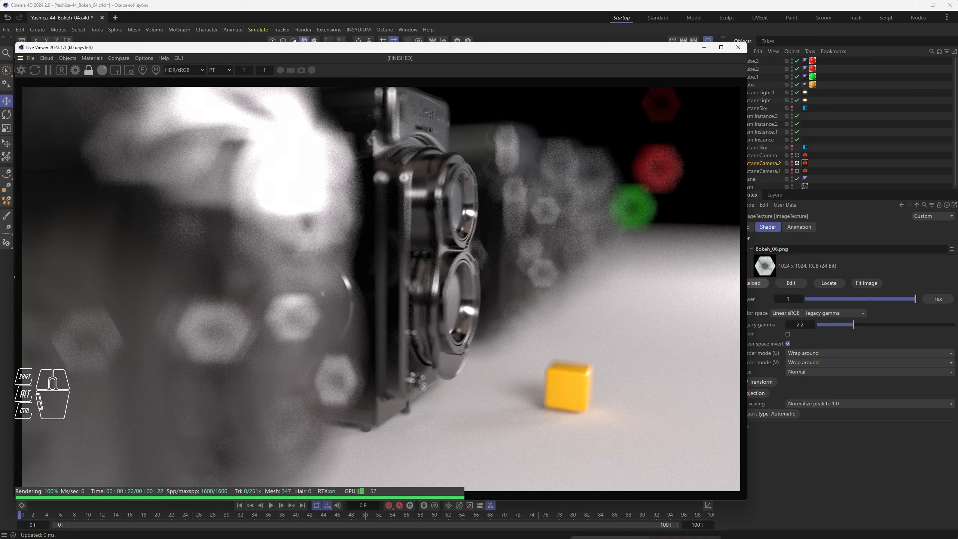
click(524, 537)
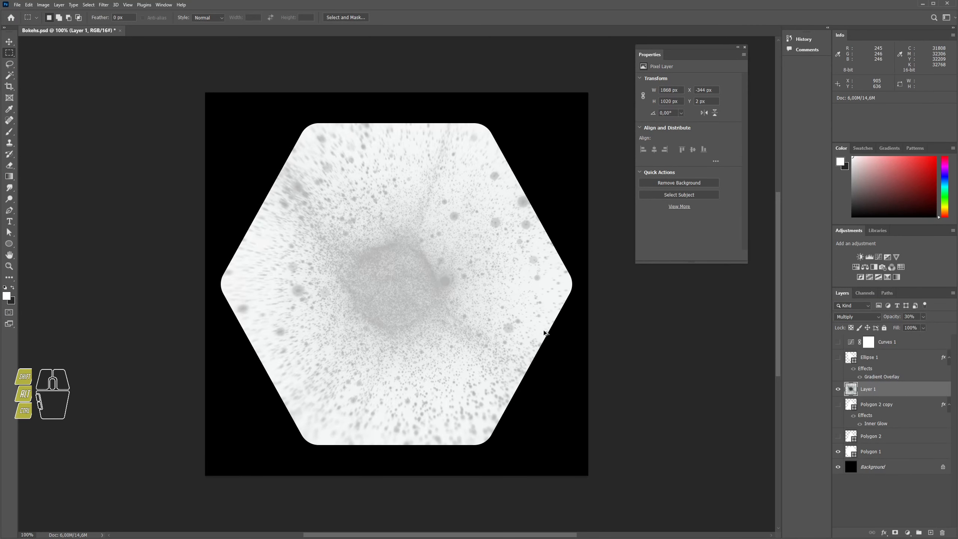
key(ctrl+alt+shift+s)
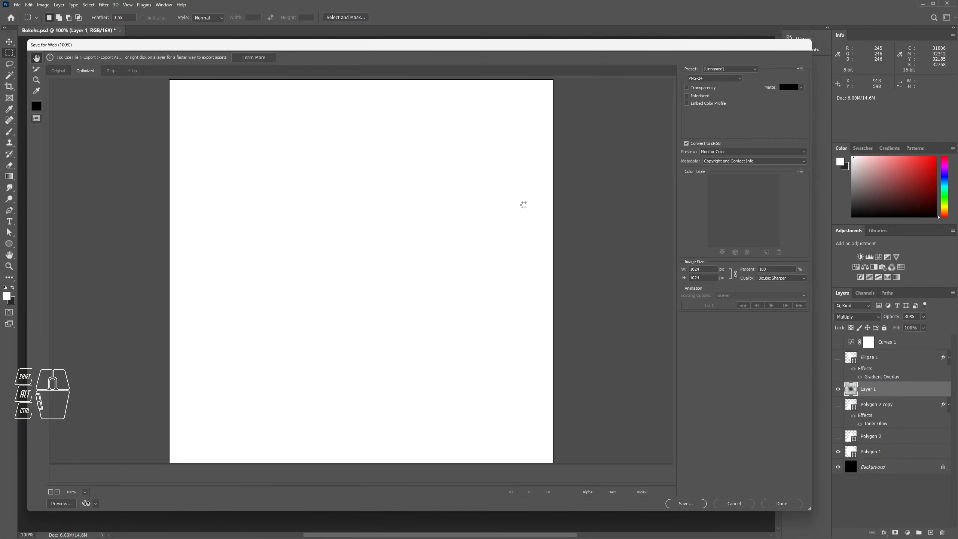
click(687, 504)
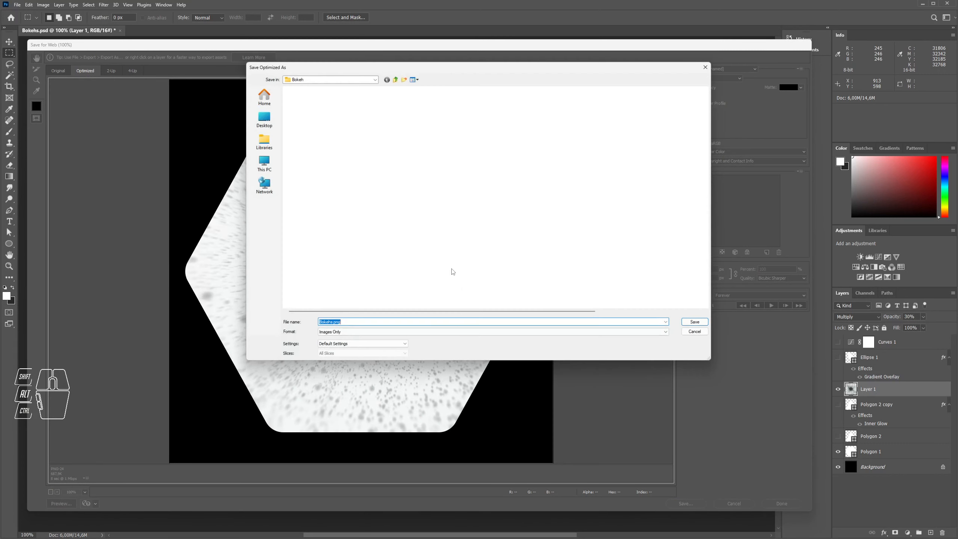
click(302, 118)
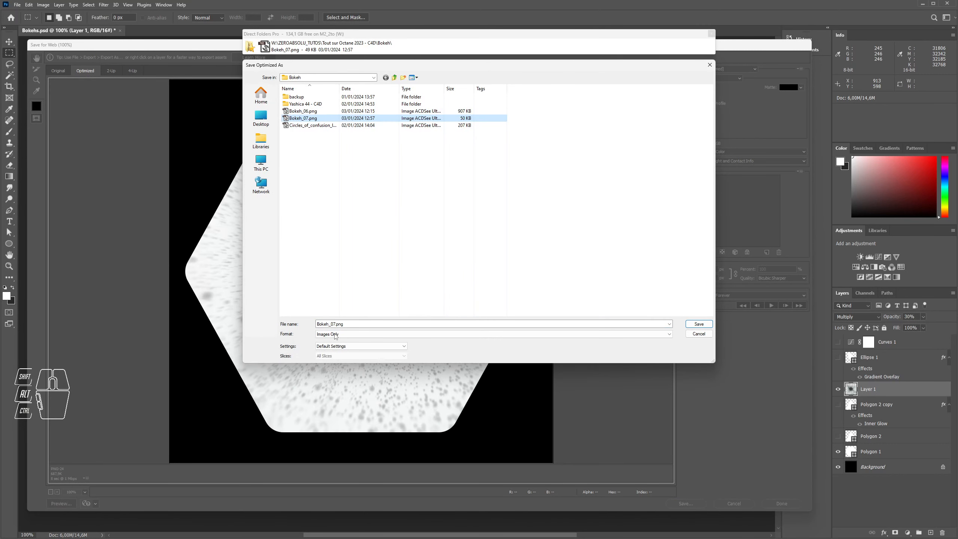
double_click(337, 324)
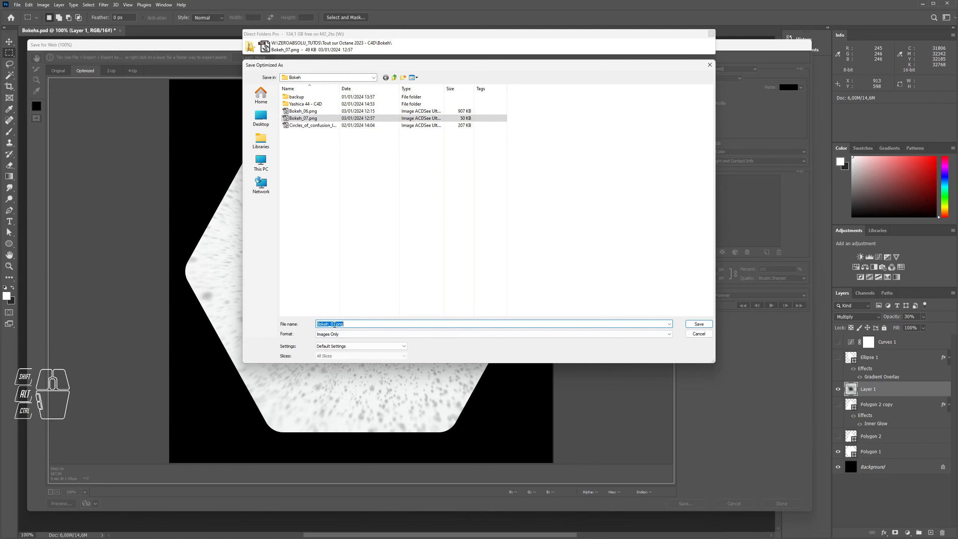
click(334, 323)
key(BackSpace)
text(8)
key(Return)
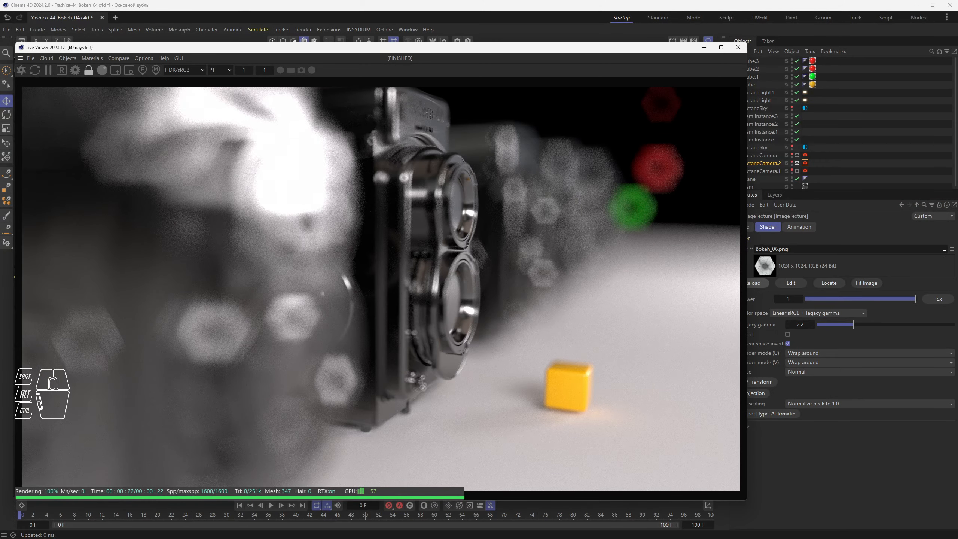
- In Cinema 4D, load Bokeh_08.png into the aperture's image texture and shrink the Live Viewer window after rendering
click(952, 249)
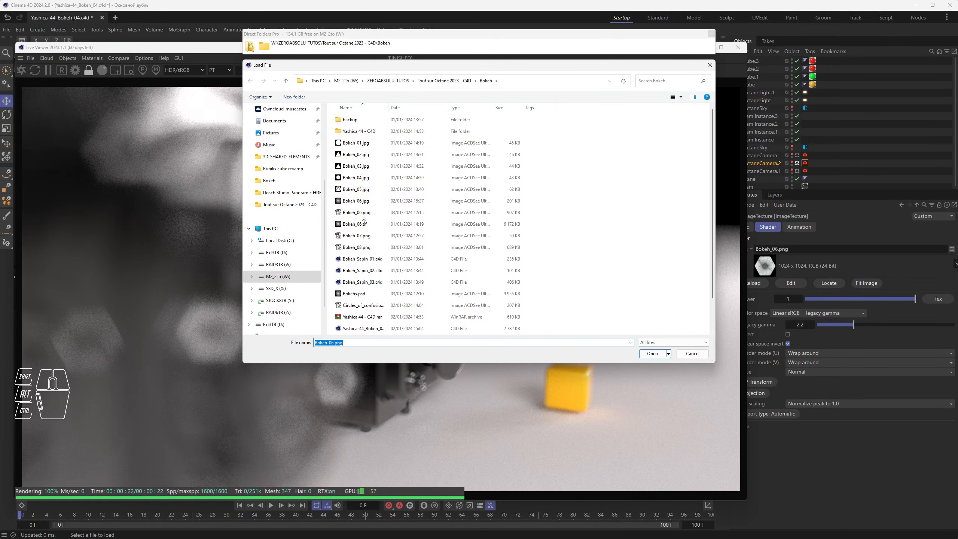
double_click(457, 247)
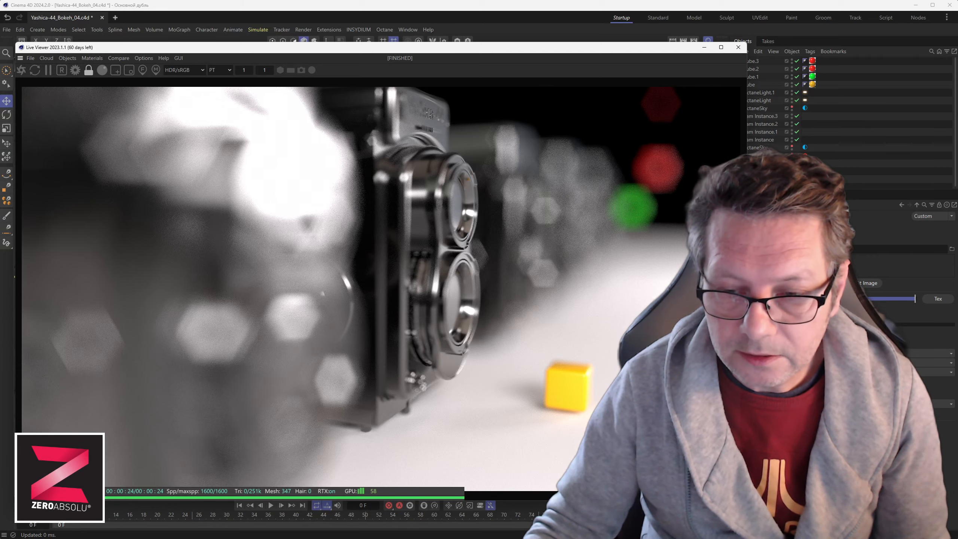
drag(748, 501, 696, 467)
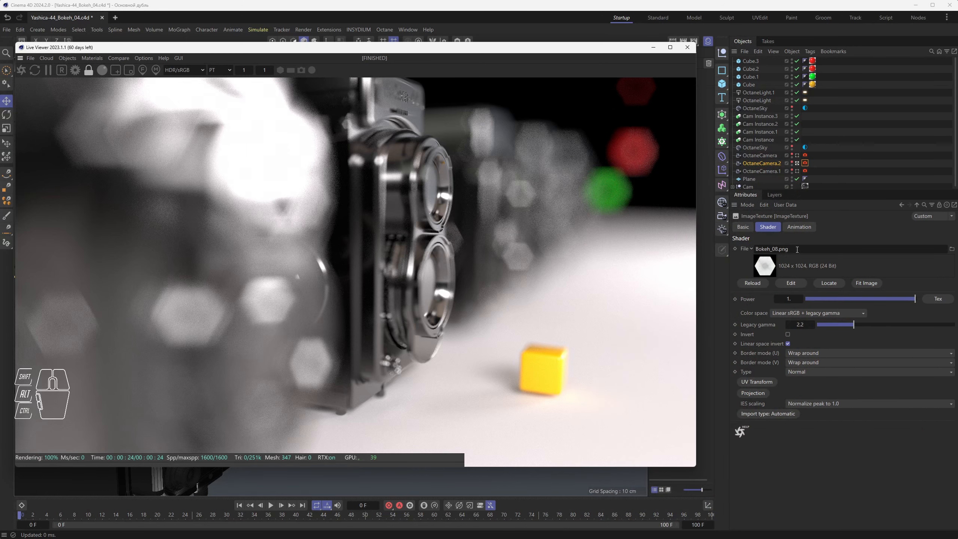
- Review the depth of field settings in OctaneCamera.2's camera tag, including the Custom aperture shape and the aperture texture's image file
click(805, 164)
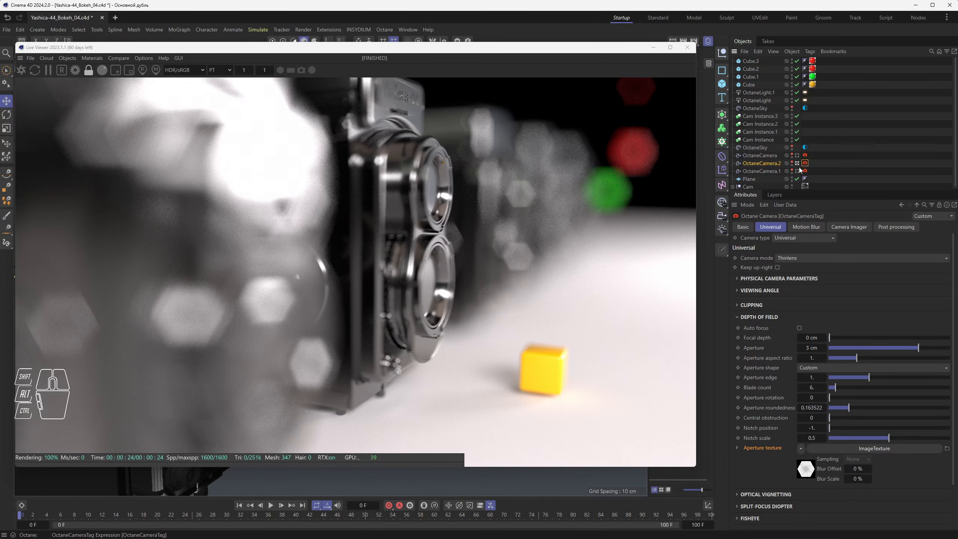
click(766, 229)
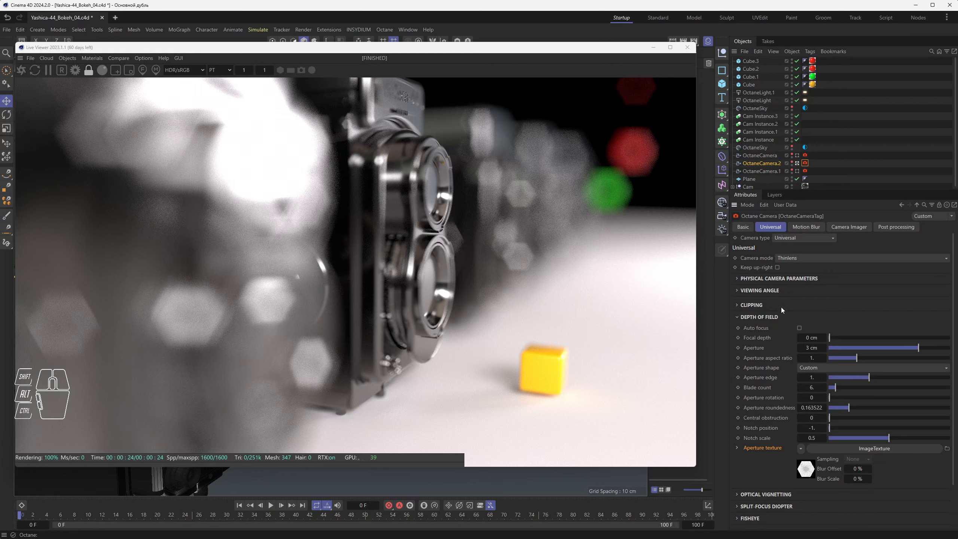
click(809, 368)
click(813, 410)
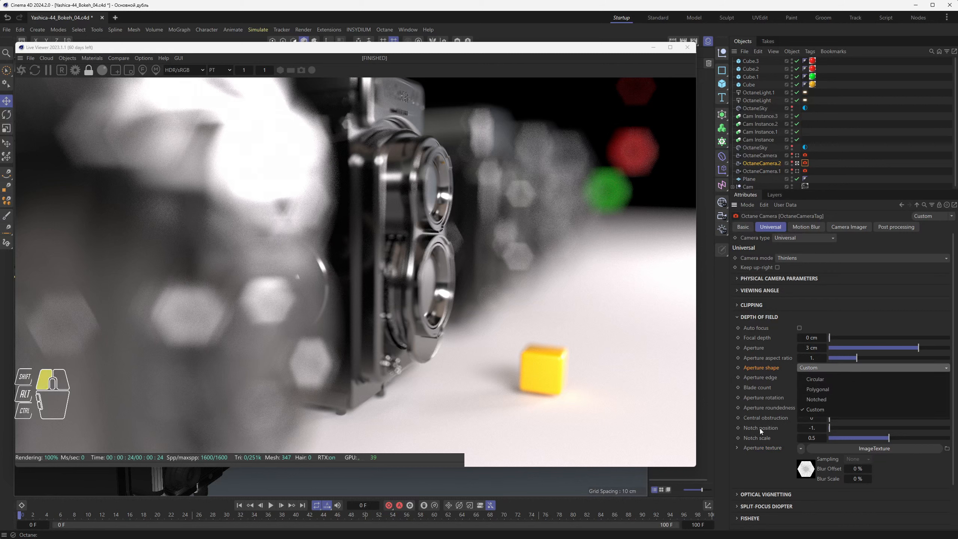
click(759, 450)
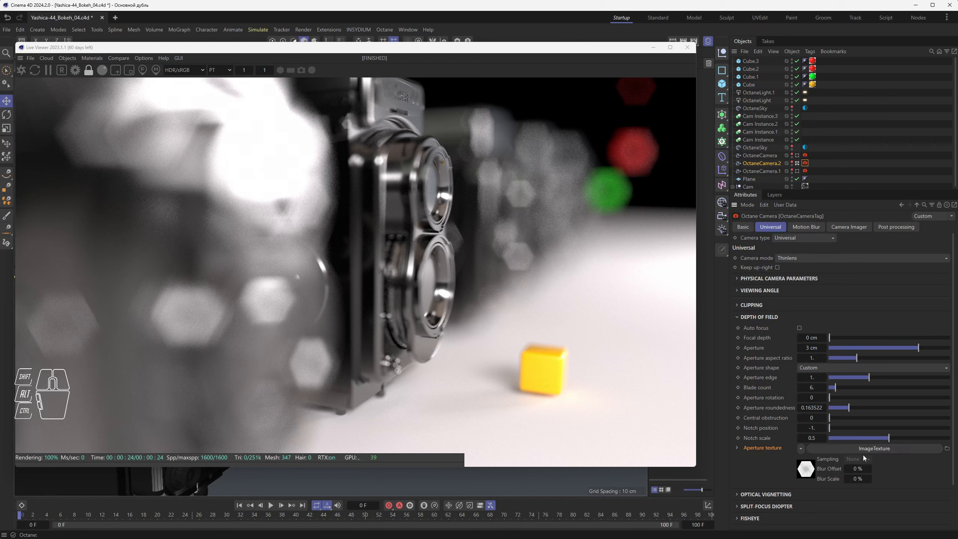
click(873, 449)
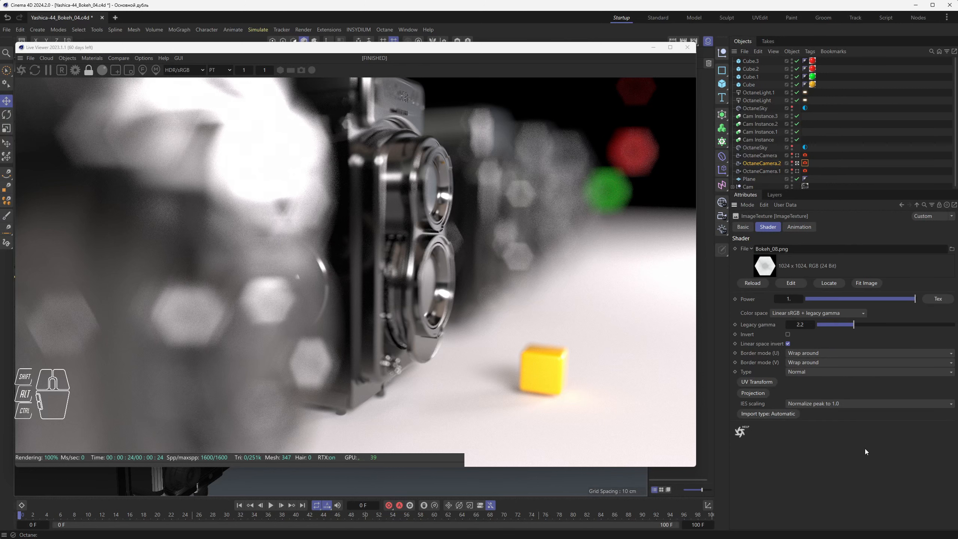
click(793, 249)
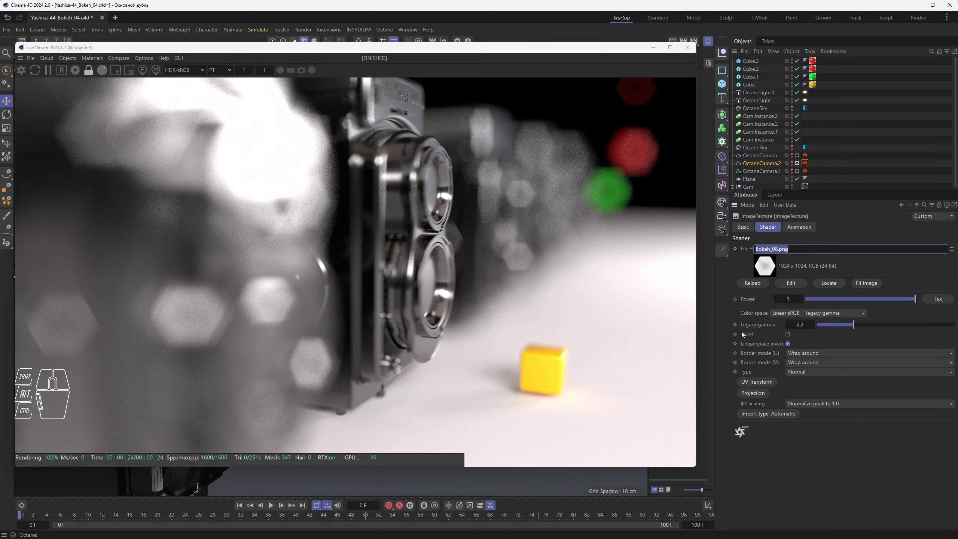
click(917, 205)
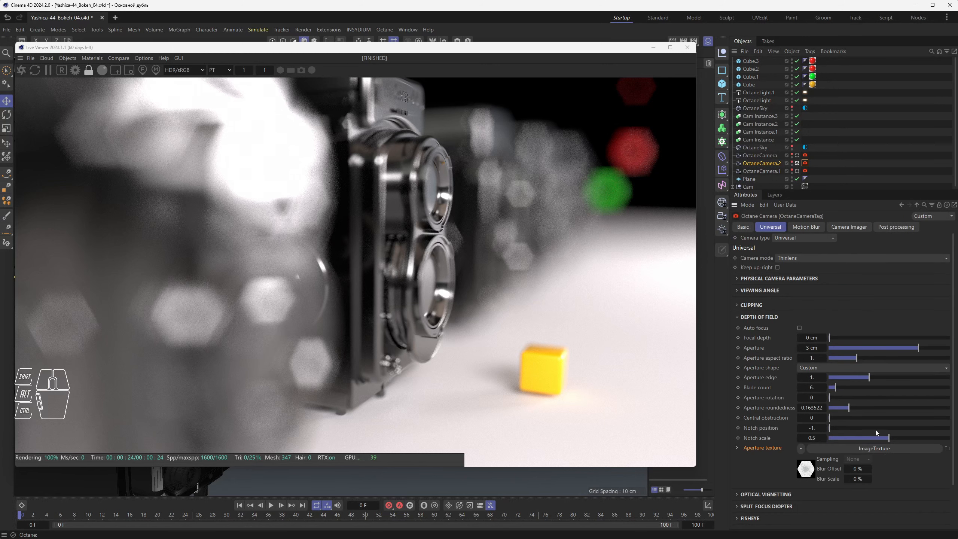
- In the aperture's image texture, set the legacy gamma to about 2.92 and the power to 0.62
click(863, 449)
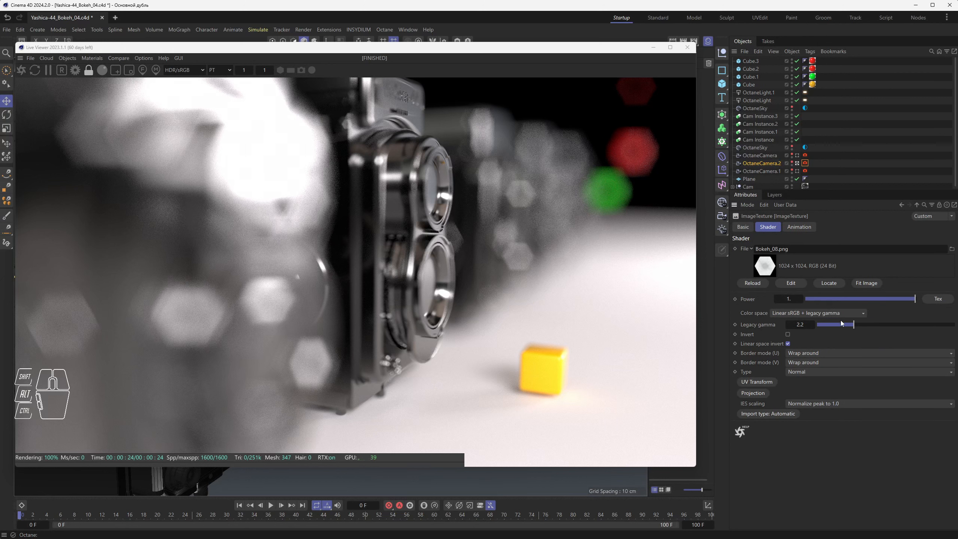
mouse_move(854, 325)
mouse_down()
mouse_move(910, 328)
mouse_move(849, 325)
mouse_move(866, 325)
mouse_up()
drag(789, 299, 788, 299)
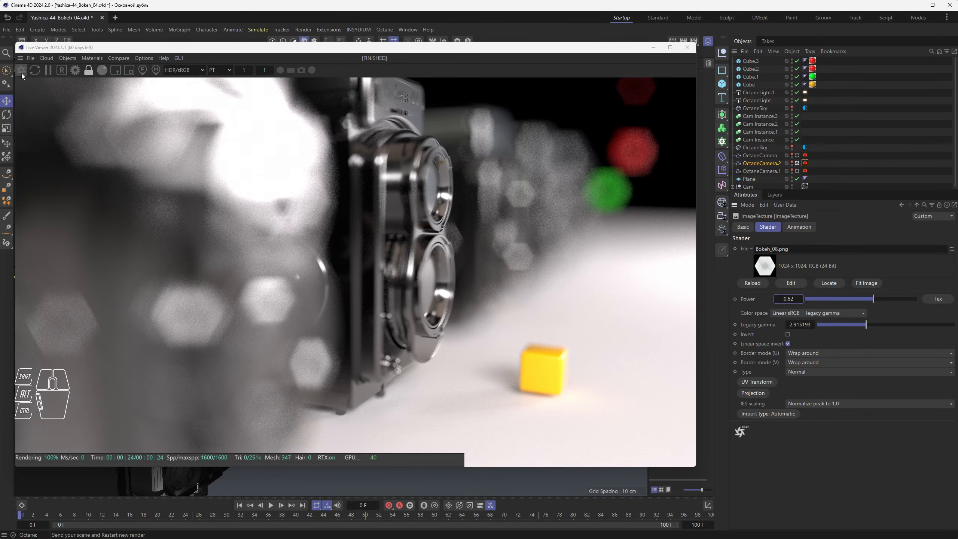
- Restart the scene render, unlock the render resolution, and make the Live Viewer window considerably smaller
click(22, 75)
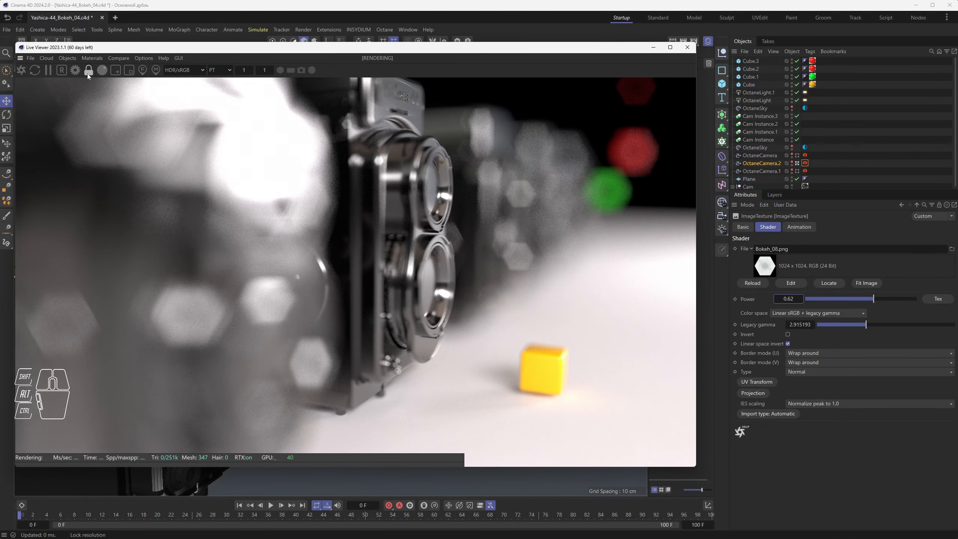
click(88, 71)
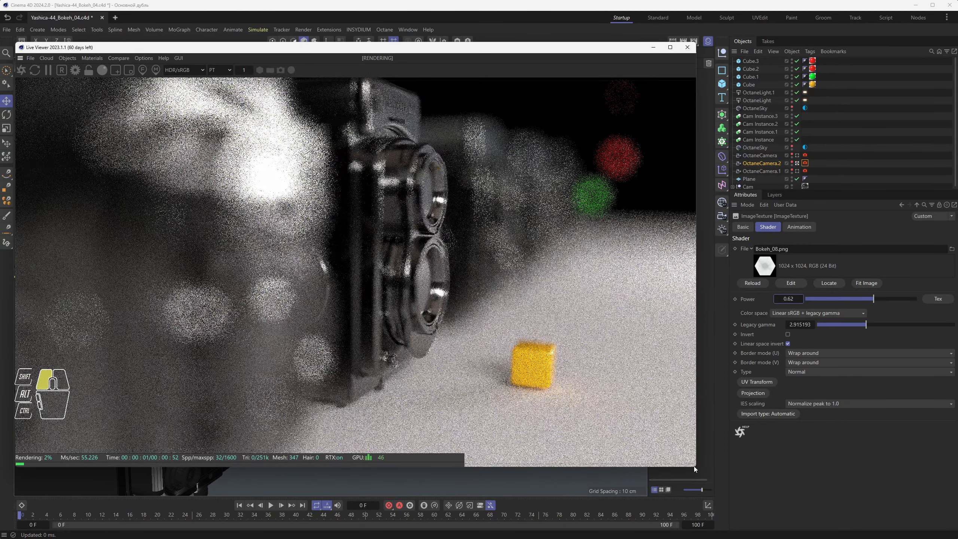
drag(694, 465, 512, 376)
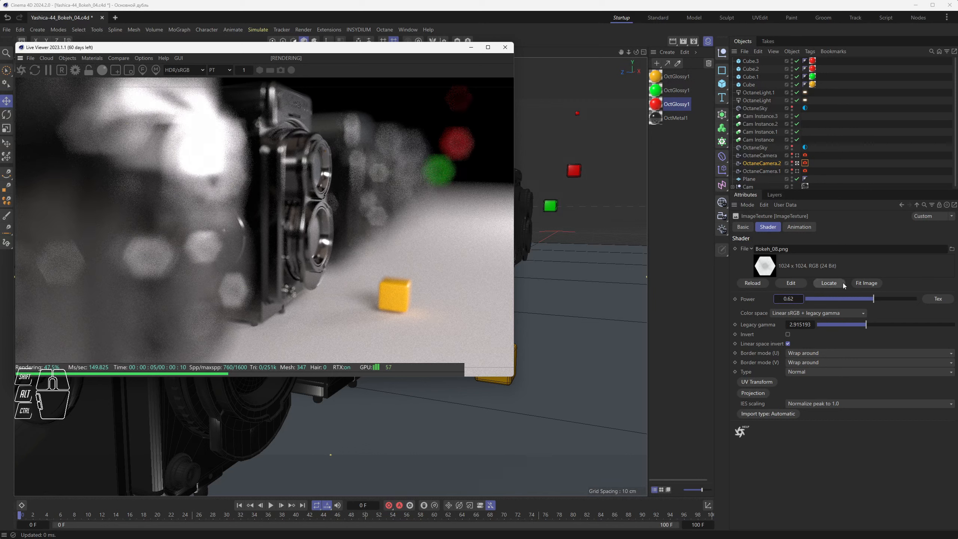
- Set the aperture texture's power to about 0.175 and restart the render
drag(849, 299, 825, 300)
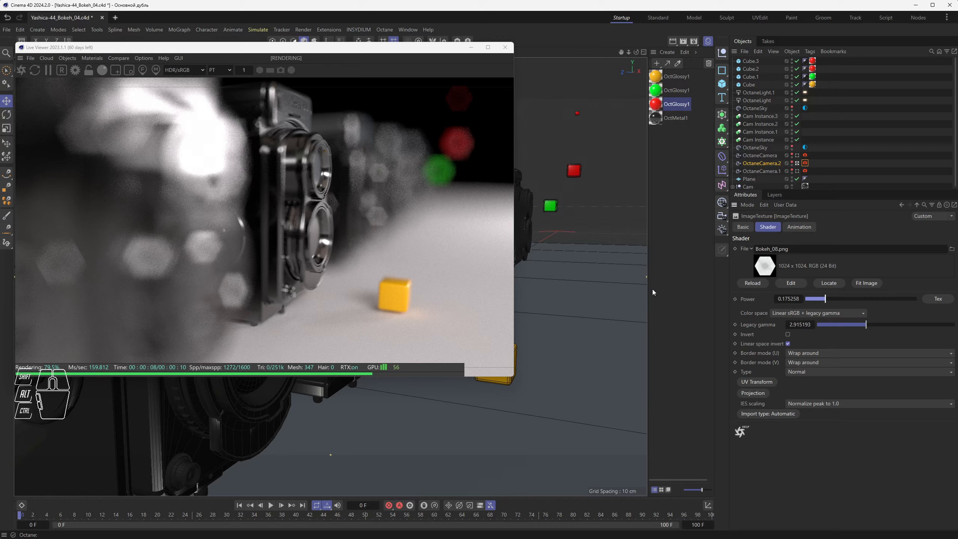
click(21, 70)
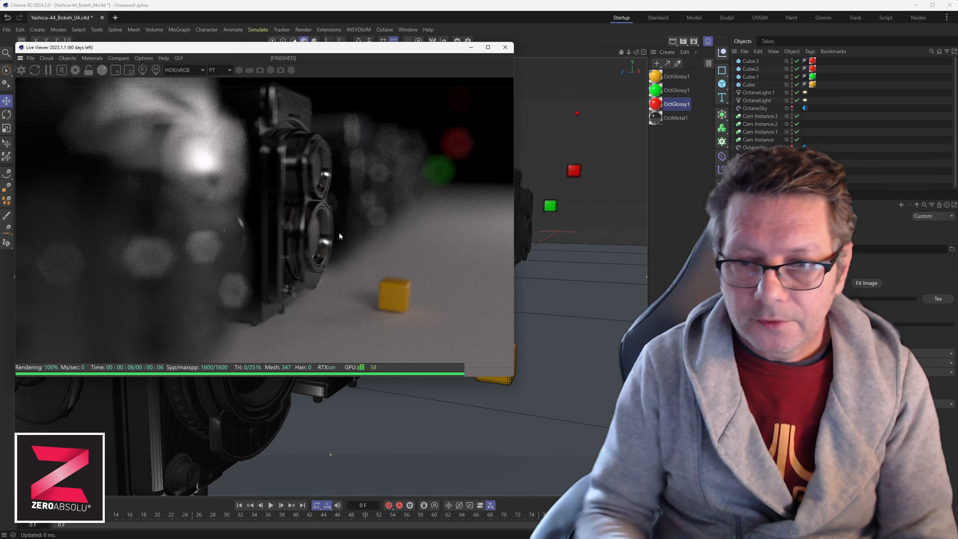
- Open the Camera Imager settings of OctaneCamera.2's camera tag, looking briefly at its post processing settings
click(806, 163)
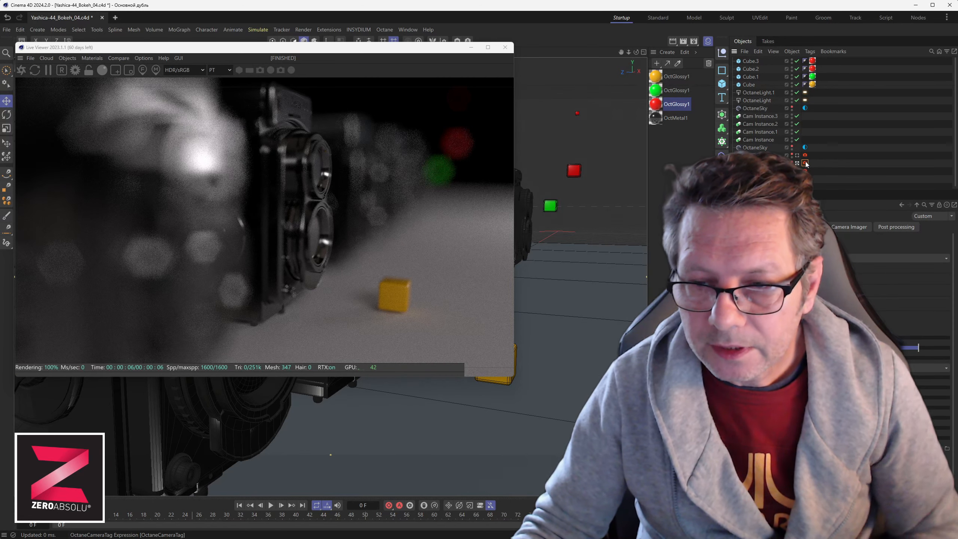
click(846, 228)
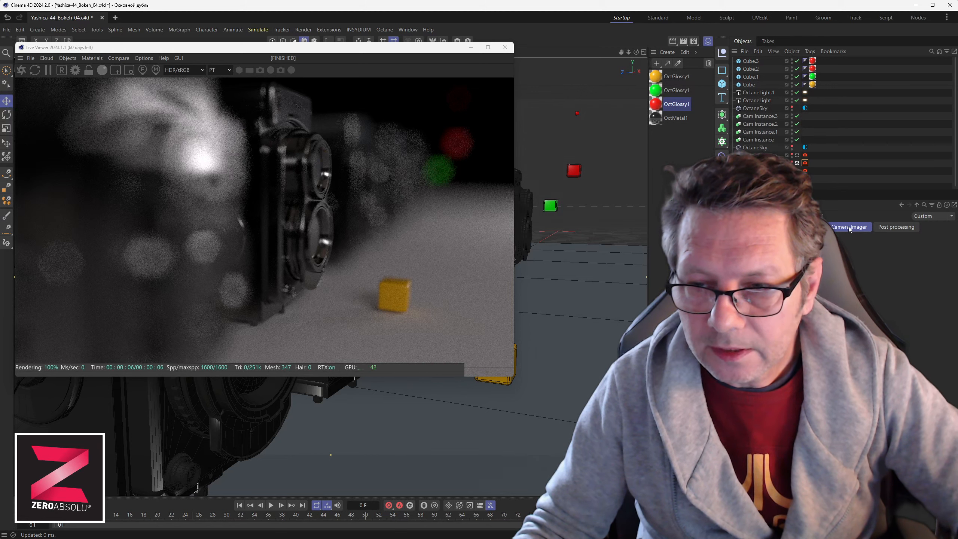
click(886, 227)
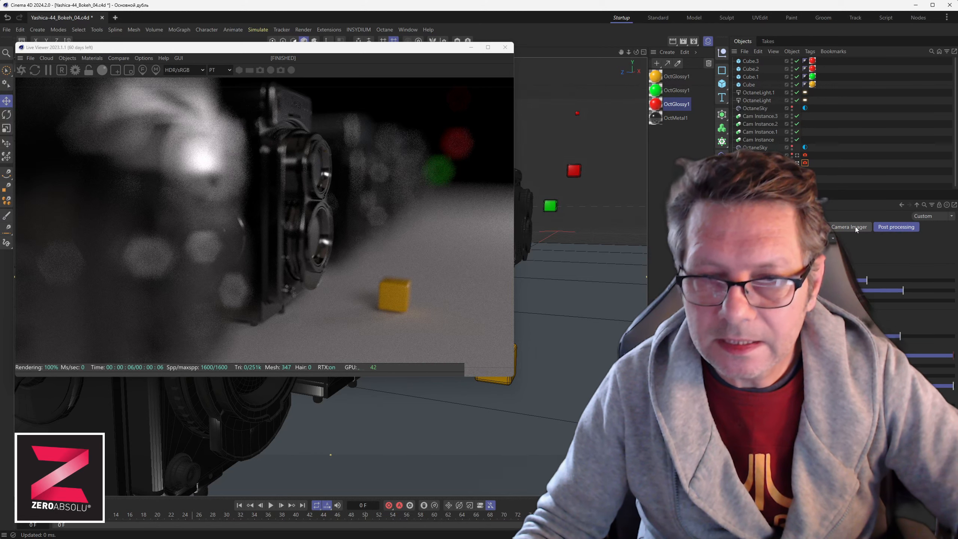
click(844, 229)
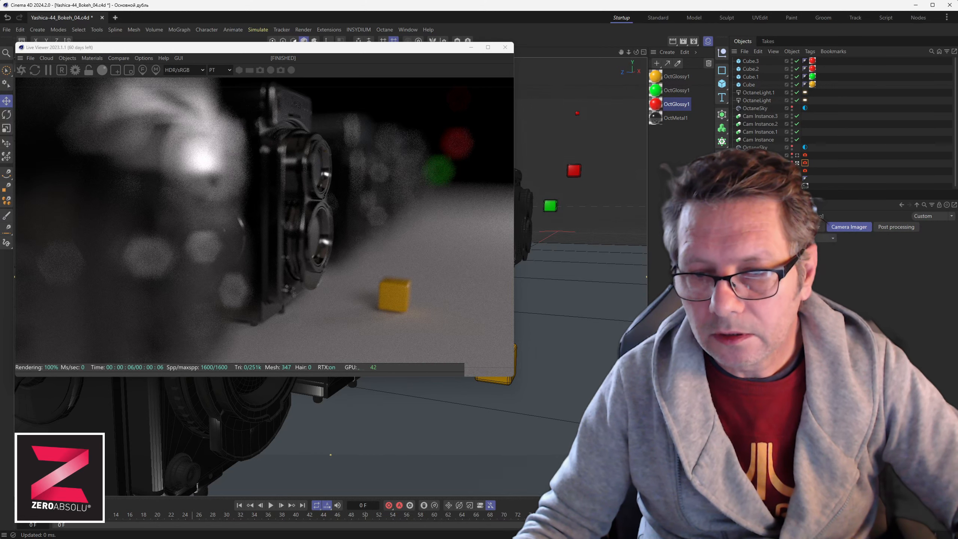